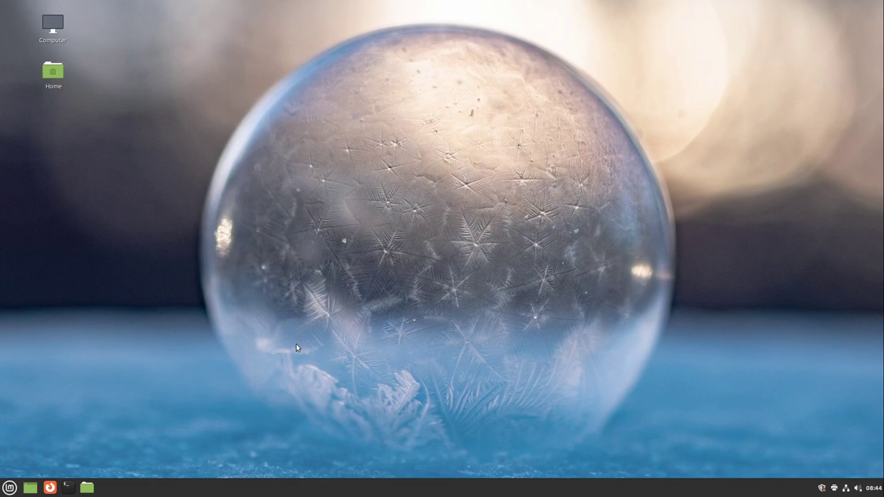
# Step: Launch Firefox from the taskbar panel
pyautogui.click(49, 487)
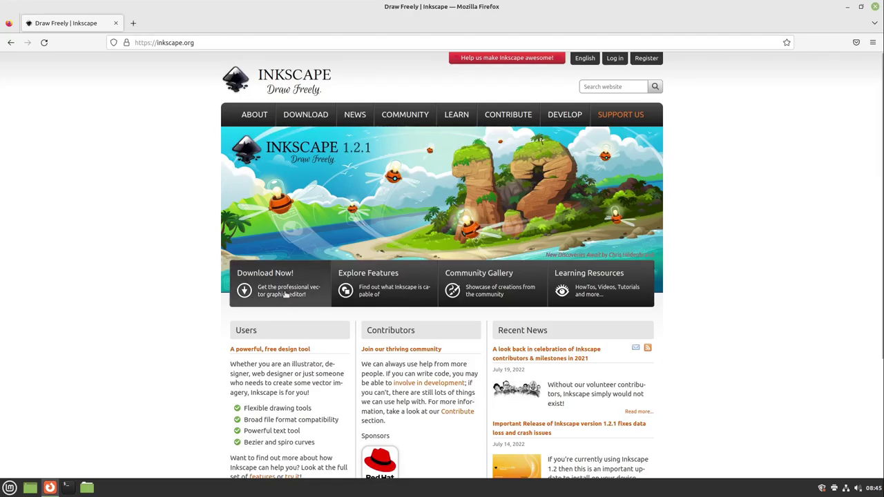
# Step: Go from the Inkscape Download page to the Ubuntu PPA install instructions
pyautogui.click(286, 292)
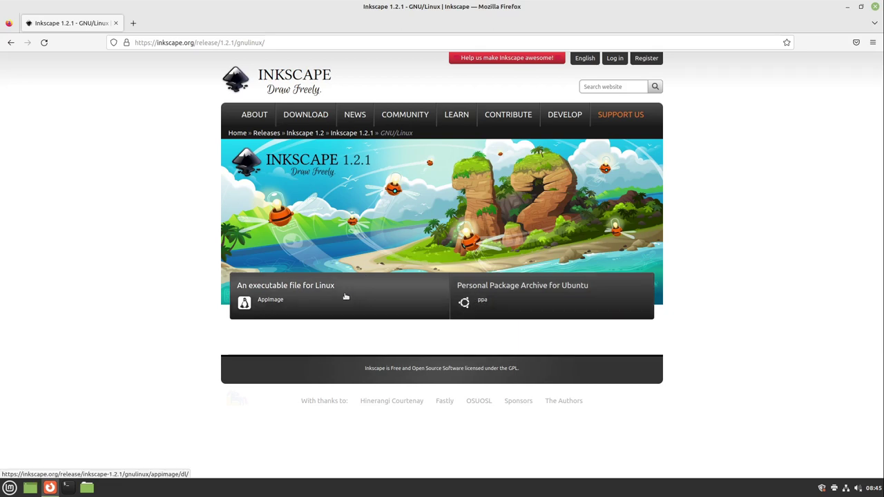
pyautogui.click(476, 297)
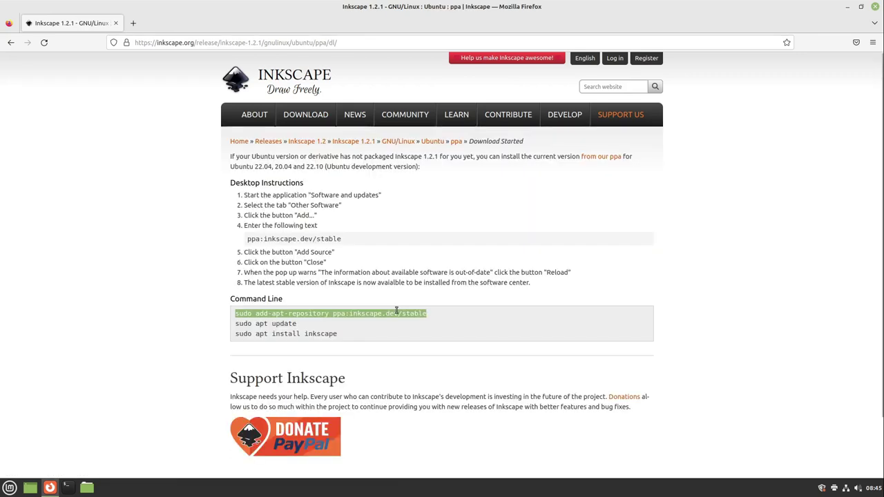
# Step: Add the ppa:inkscape.dev/stable repository in a new terminal
pyautogui.hotkey('ctrl', 'c')
pyautogui.hotkey('ctrl', 'alt', 't')
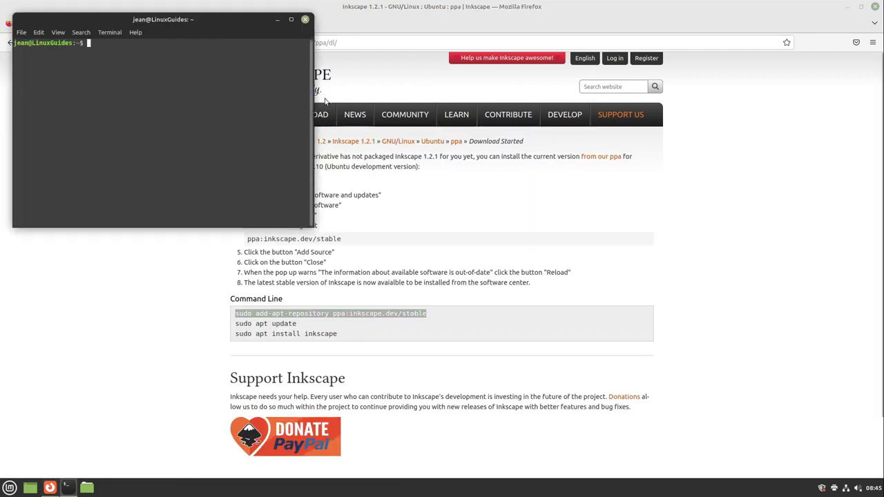
pyautogui.hotkey('ctrl', 'shift', 'v')
pyautogui.press('Return')
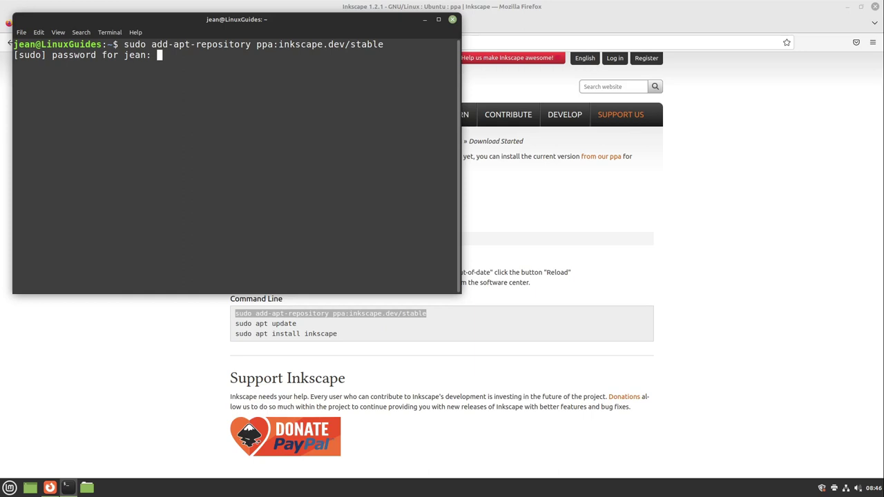
pyautogui.press('Return')
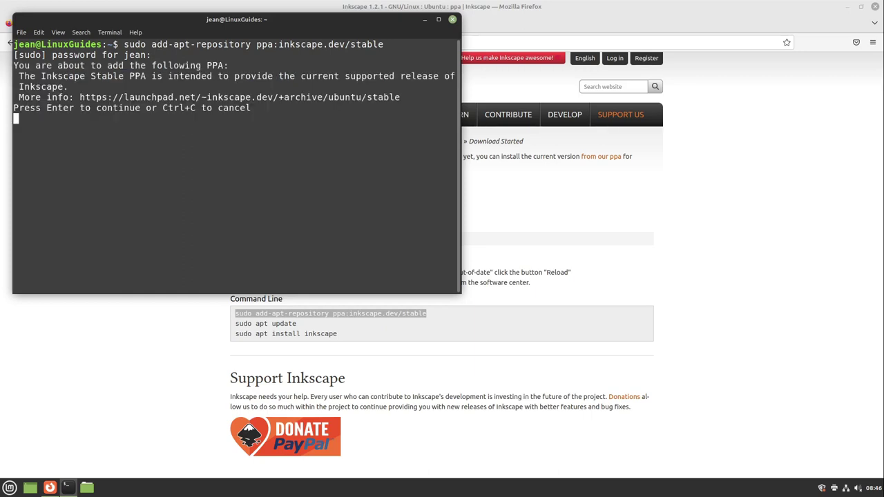
pyautogui.press('Return')
# Step: Run sudo apt update, answering y, then run sudo apt install inkscape
pyautogui.tripleClick(256, 322)
pyautogui.middleClick(215, 243)
pyautogui.press('Return')
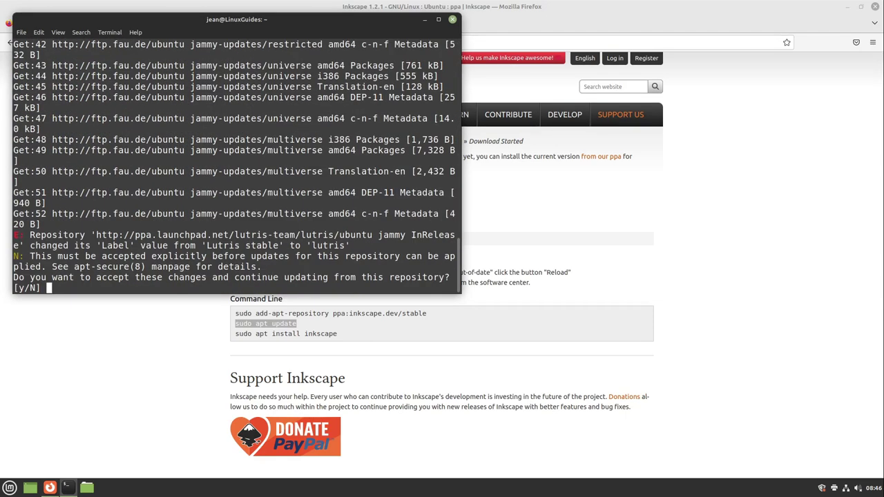
pyautogui.write('y')
pyautogui.press('Return')
pyautogui.tripleClick(286, 334)
pyautogui.middleClick(243, 201)
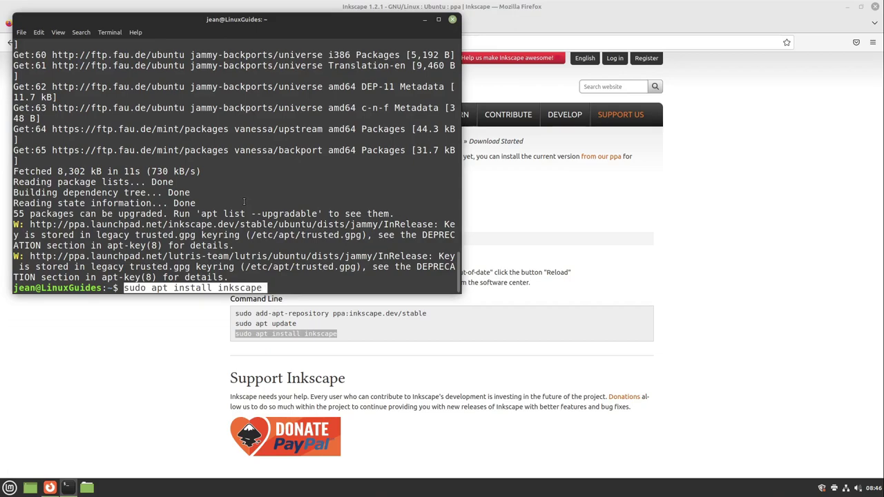
pyautogui.press('Return')
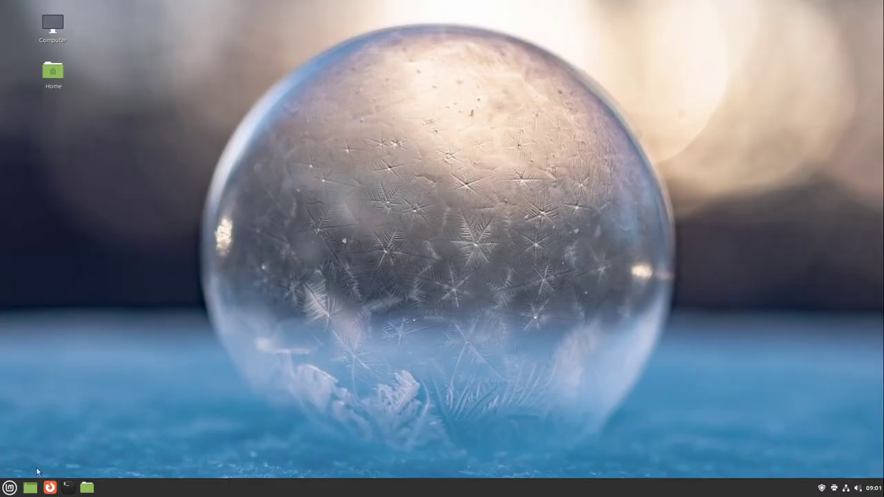
# Step: Launch Inkscape by searching 'inks' in the Mint menu and accept the default quick setup
pyautogui.click(9, 488)
pyautogui.write('inks')
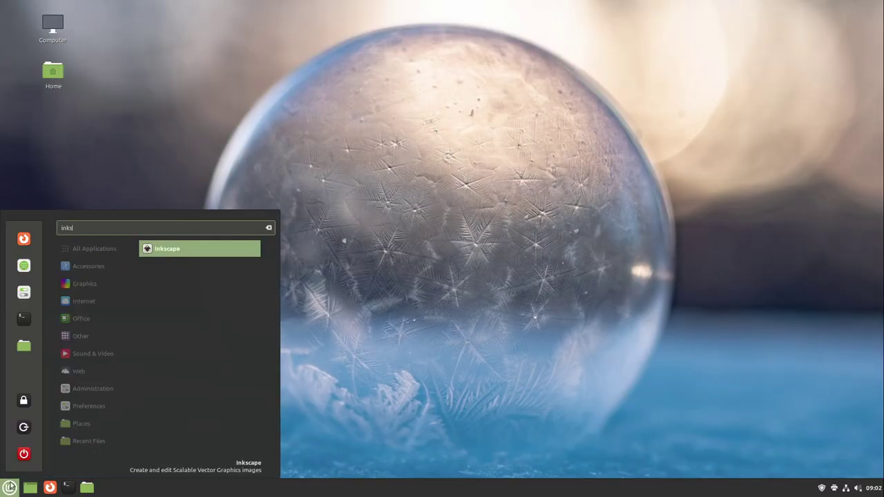
pyautogui.press('Return')
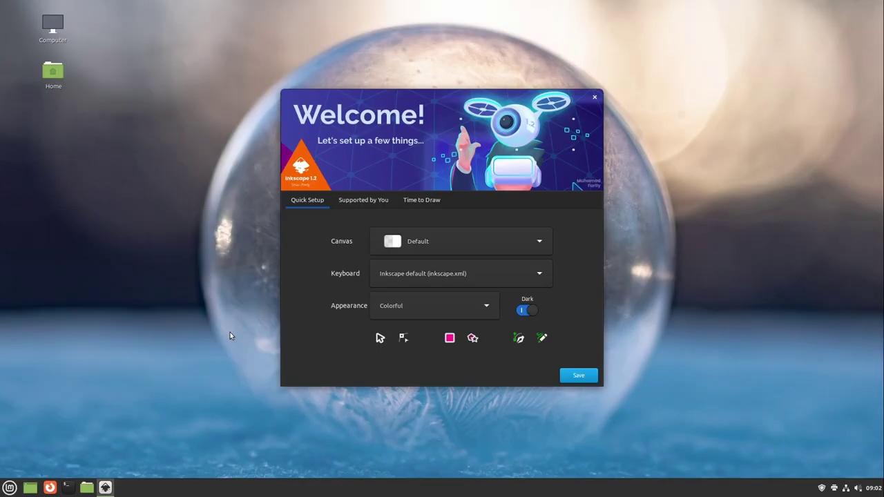
pyautogui.click(579, 379)
pyautogui.click(578, 376)
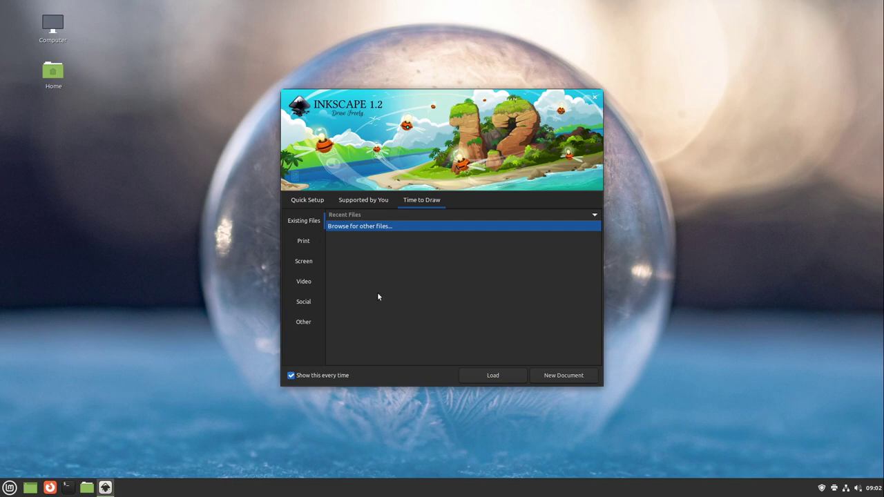
# Step: Start a new document and set its page to Video HD 1080p landscape, 1920 × 1080 px
pyautogui.click(579, 376)
pyautogui.click(8, 18)
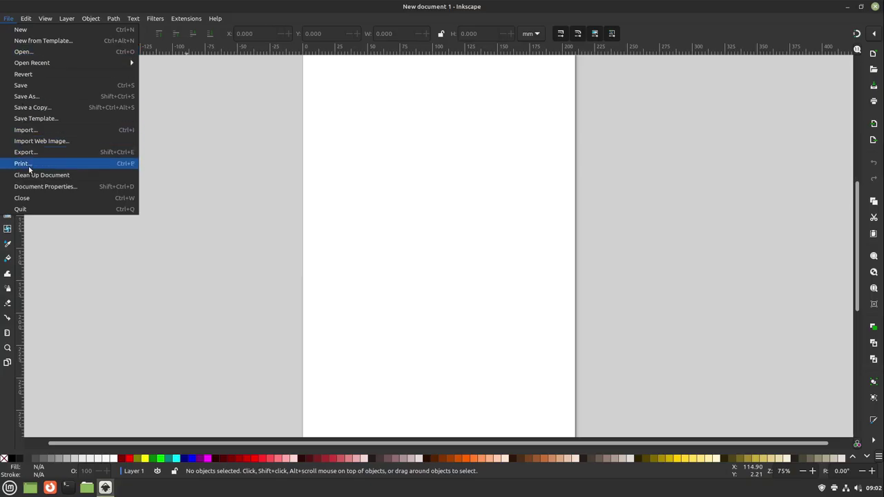
pyautogui.click(32, 187)
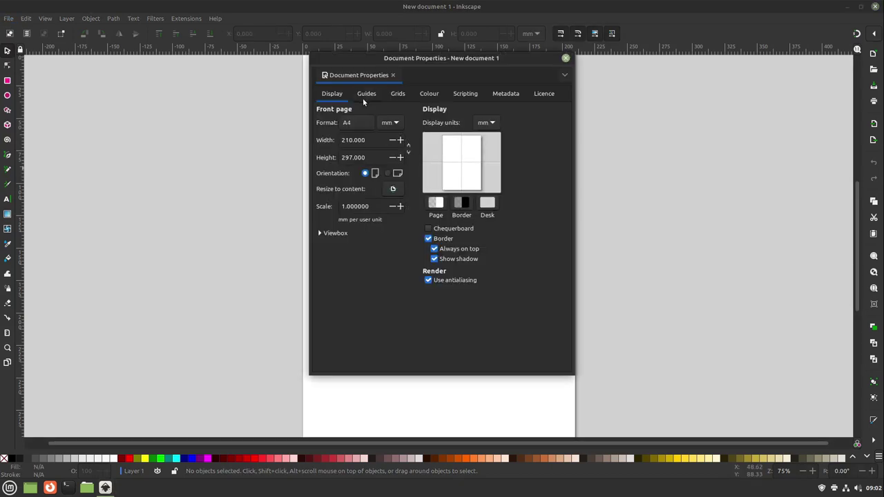
pyautogui.click(357, 123)
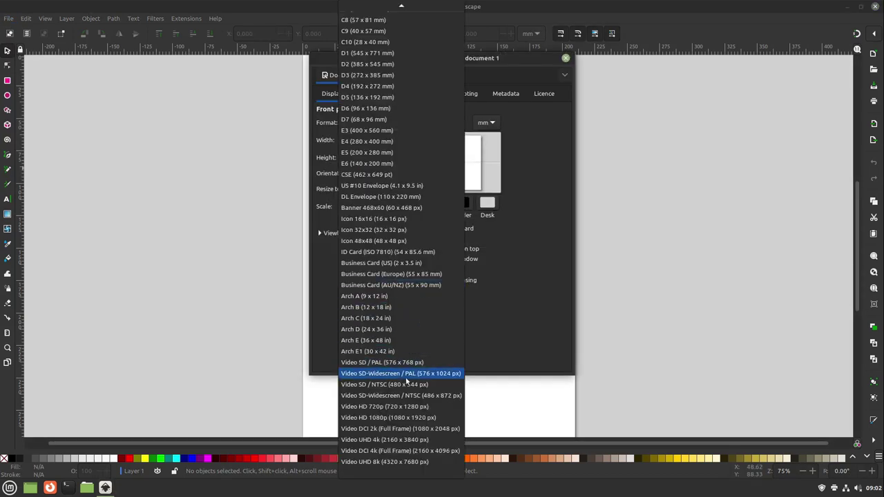
pyautogui.click(414, 418)
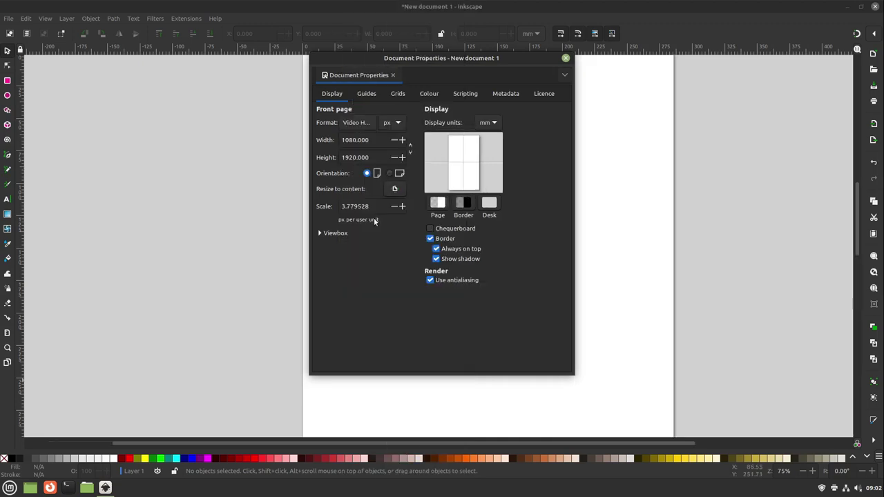
pyautogui.click(390, 173)
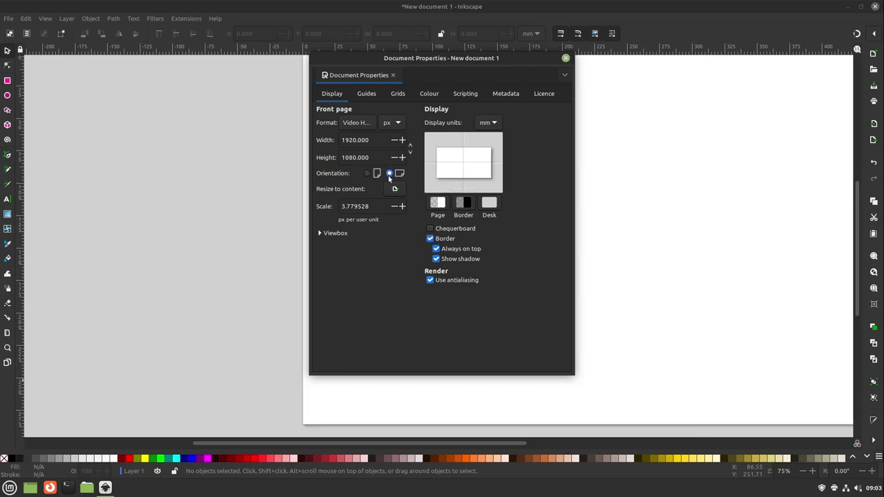
pyautogui.click(565, 58)
pyautogui.scroll(-1, 561, 209)
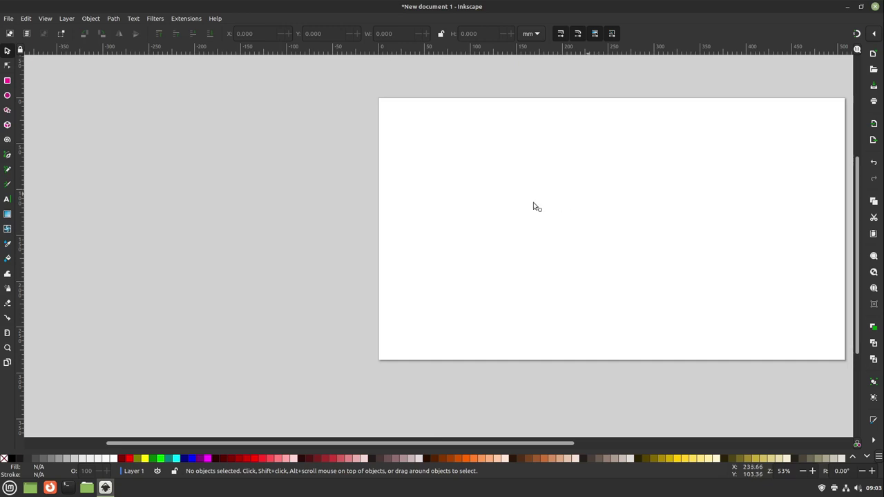
# Step: Draw an orange rectangle covering the whole page, then deselect it
pyautogui.hscroll(2, 470, 205)
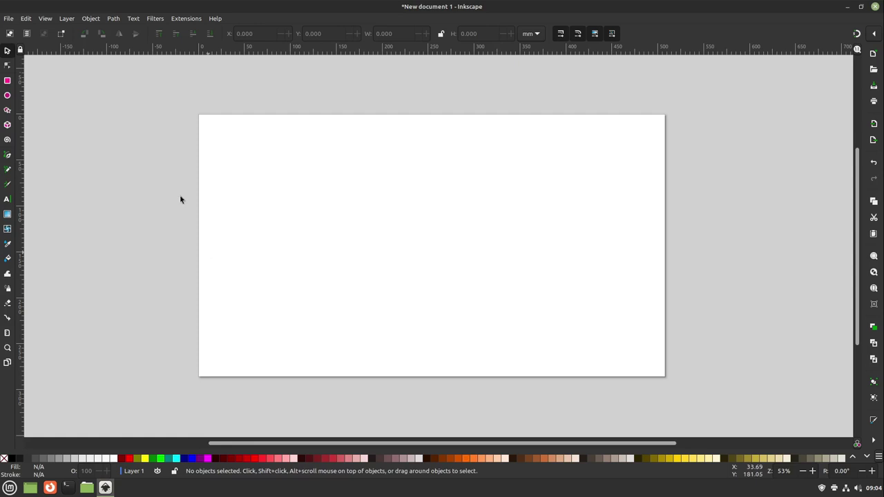
pyautogui.click(7, 81)
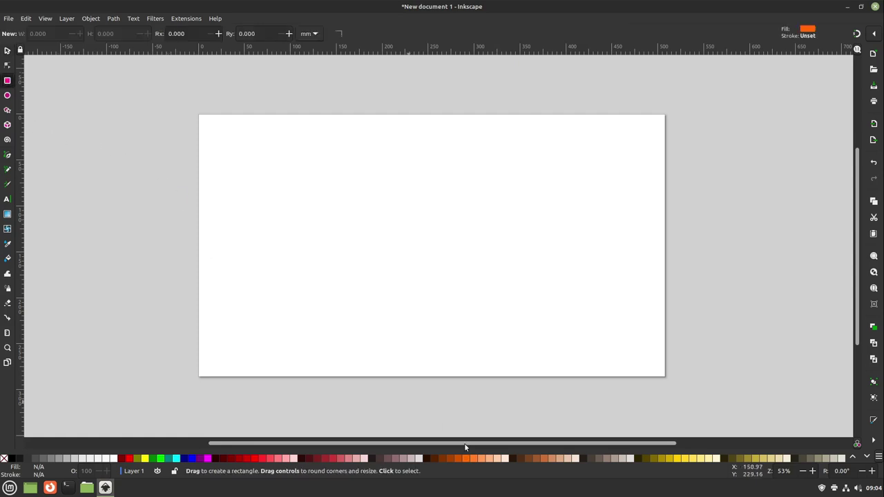
pyautogui.moveTo(199, 115); pyautogui.dragTo(665, 377)
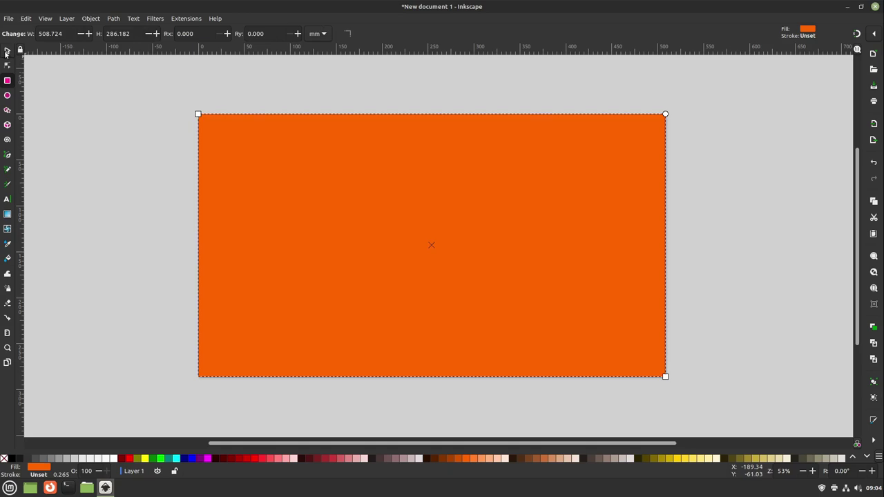
pyautogui.click(7, 50)
pyautogui.click(114, 143)
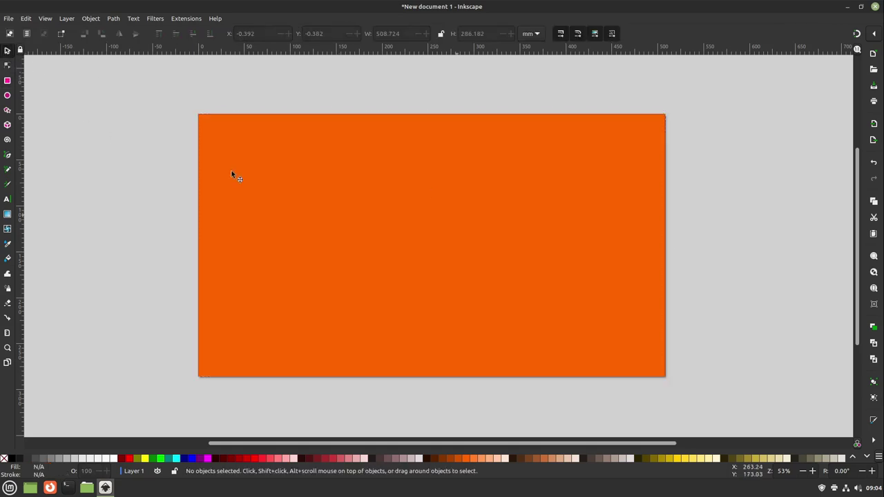
# Step: Save the drawing as drawing.svg in the Bilder folder
pyautogui.hotkey('ctrl', 's')
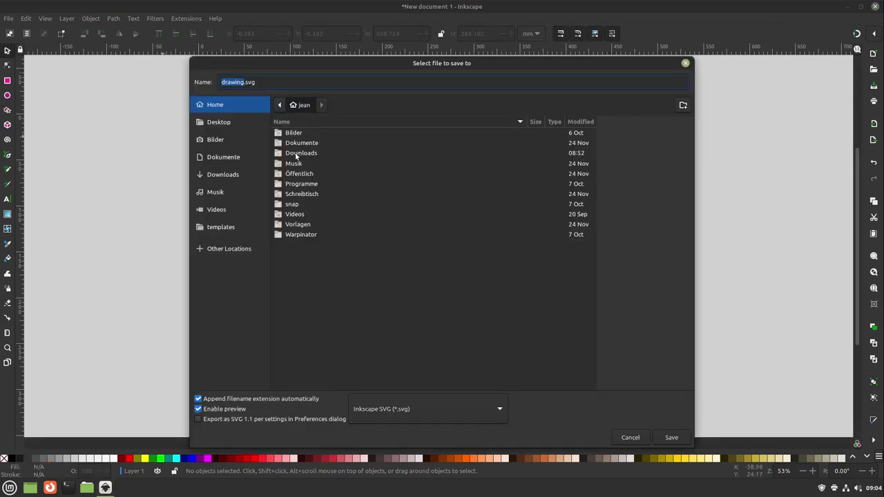
pyautogui.doubleClick(294, 132)
pyautogui.click(671, 438)
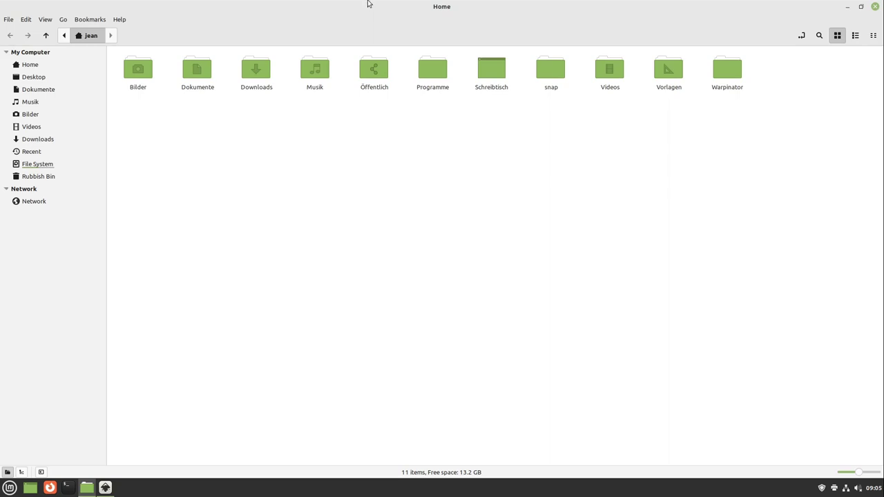
# Step: Open lectures.csv from Downloads in LibreOffice Calc, keeping the default import settings
pyautogui.doubleClick(255, 71)
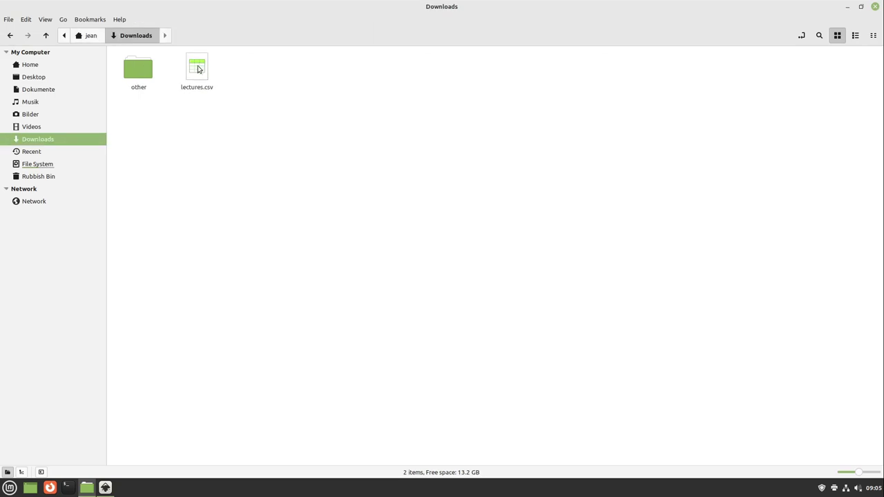
pyautogui.rightClick(199, 68)
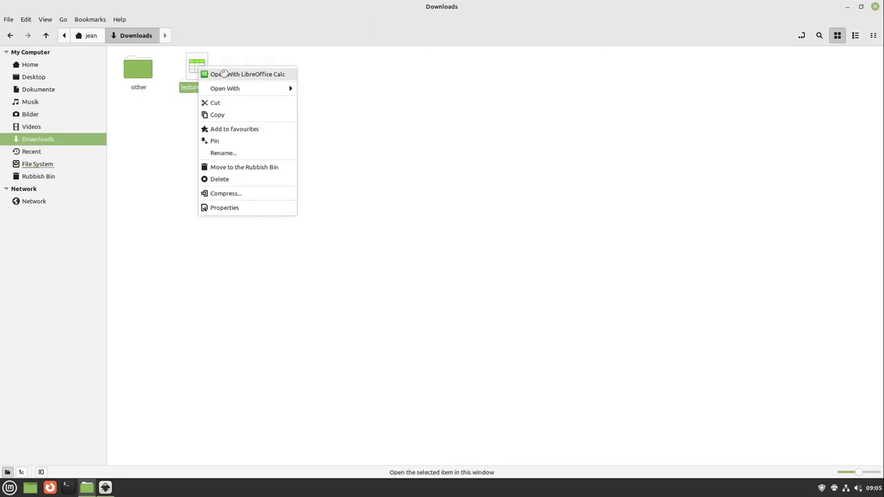
pyautogui.click(222, 74)
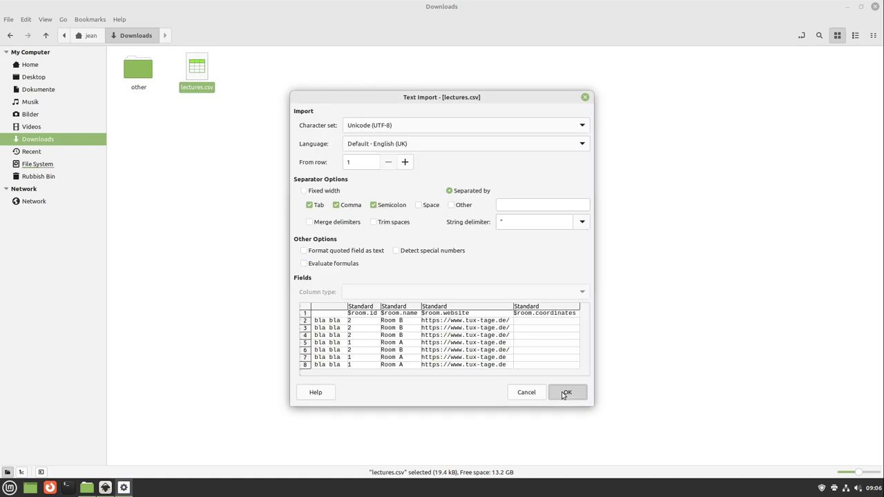
pyautogui.click(566, 392)
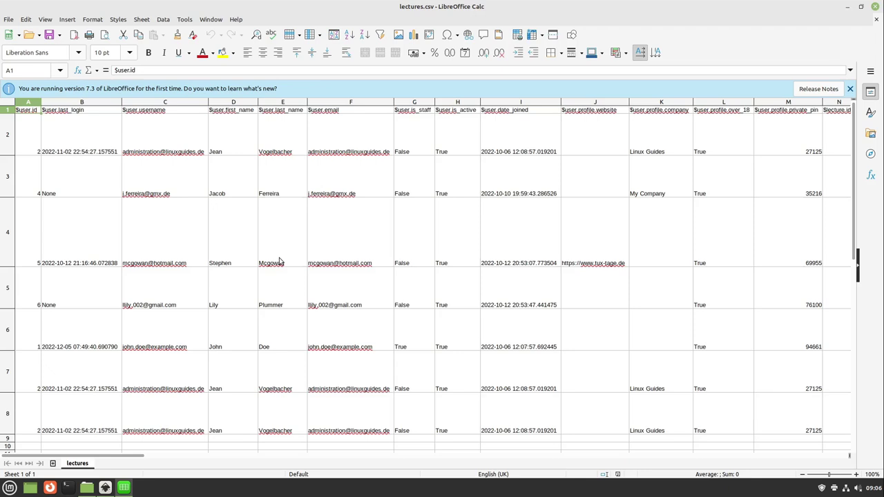
# Step: Delete columns A to C so only name, company and lecture title columns remain
pyautogui.moveTo(28, 421); pyautogui.dragTo(201, 112)
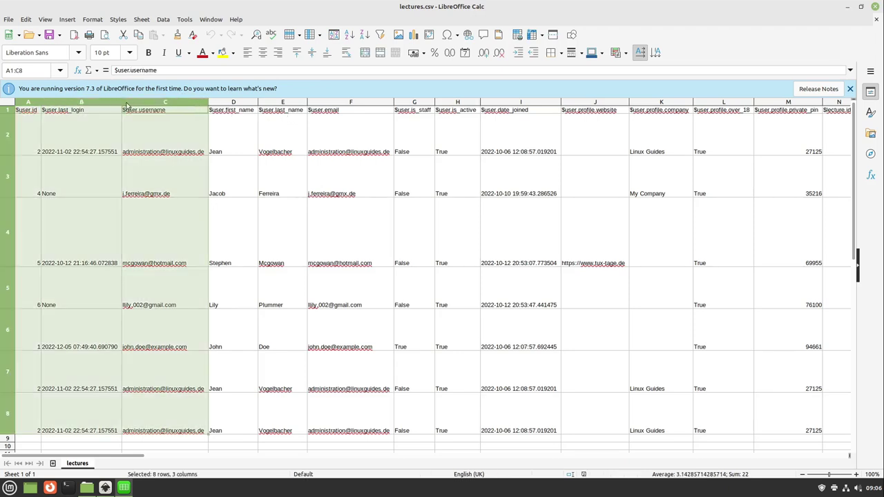
pyautogui.rightClick(71, 100)
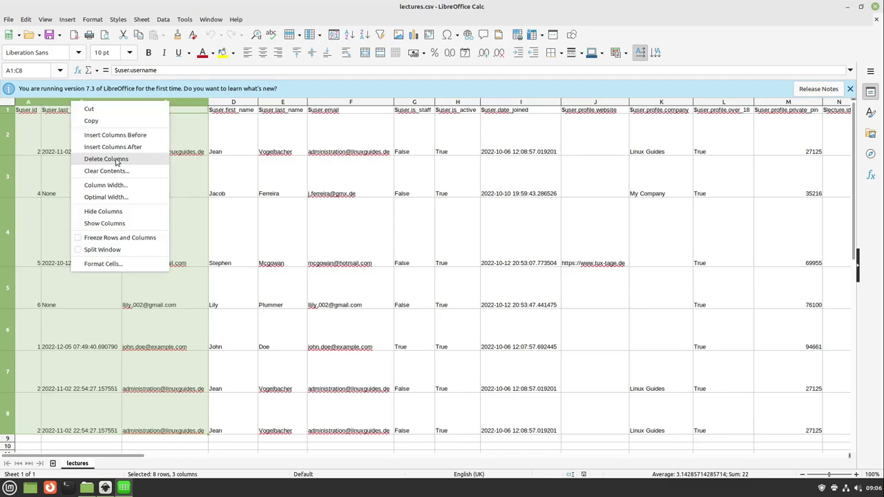
pyautogui.click(106, 159)
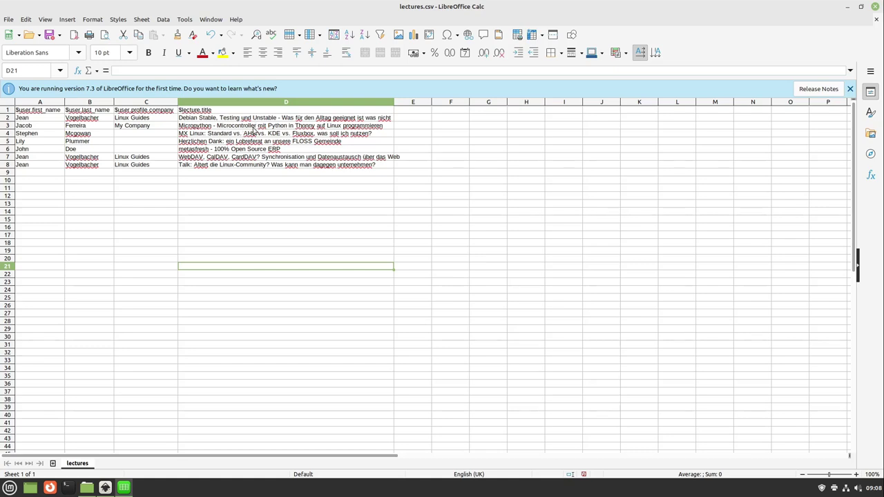
# Step: Replace the headers with title, company and lastname, then select the A1 header
pyautogui.click(256, 142)
pyautogui.scroll(5, 256, 142)
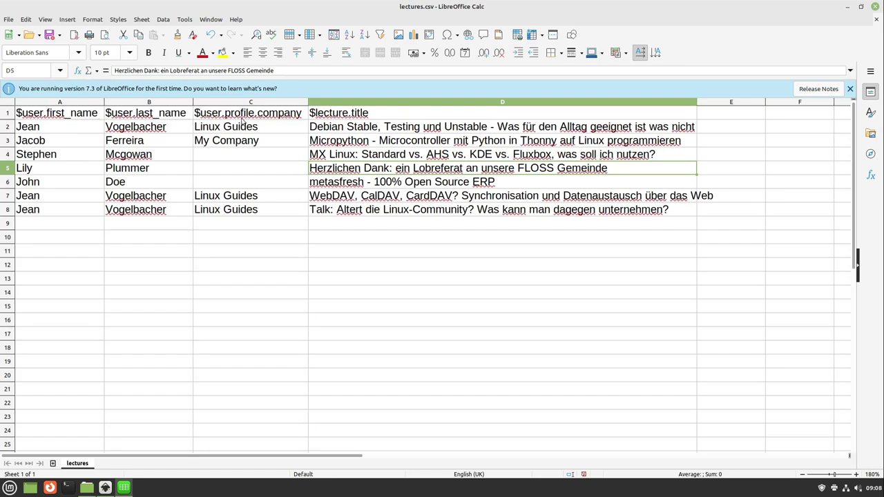
pyautogui.tripleClick(388, 115)
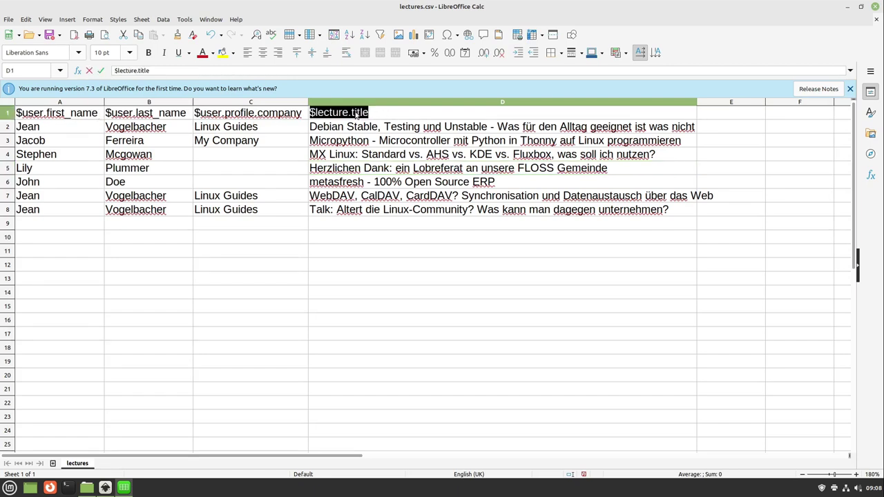
pyautogui.write('title')
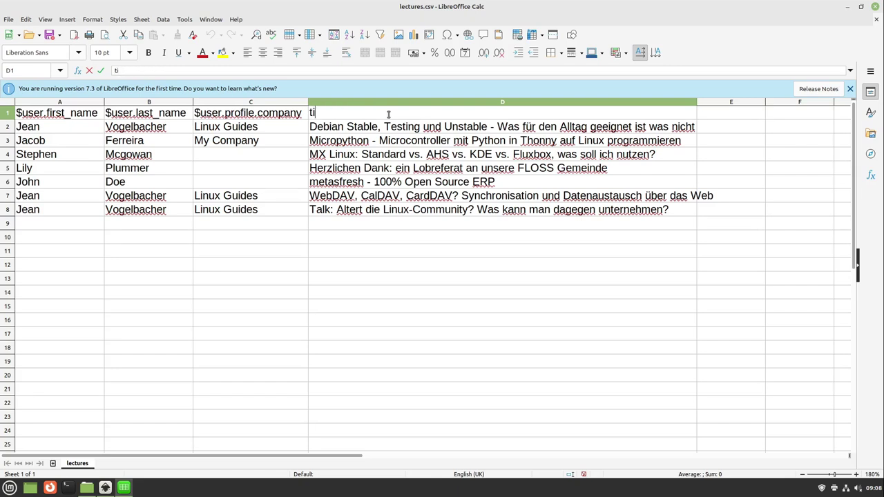
pyautogui.press('Return')
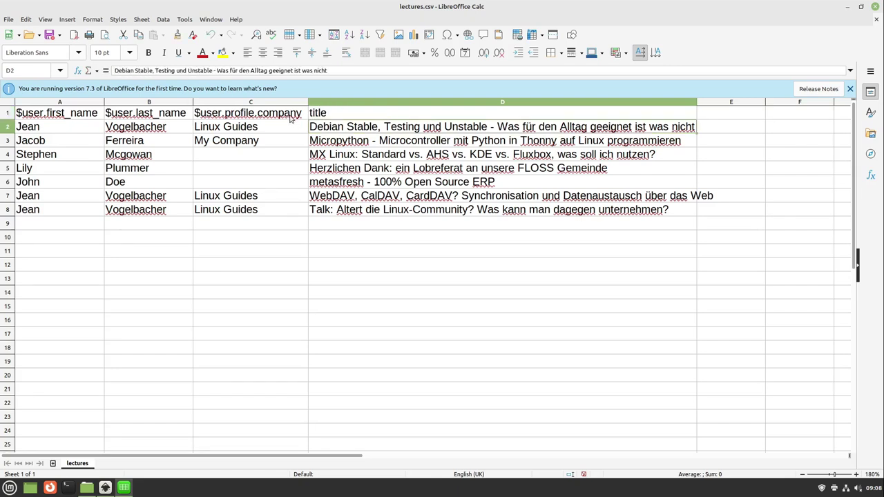
pyautogui.tripleClick(290, 115)
pyautogui.write('company')
pyautogui.click(118, 112)
pyautogui.write('lastname')
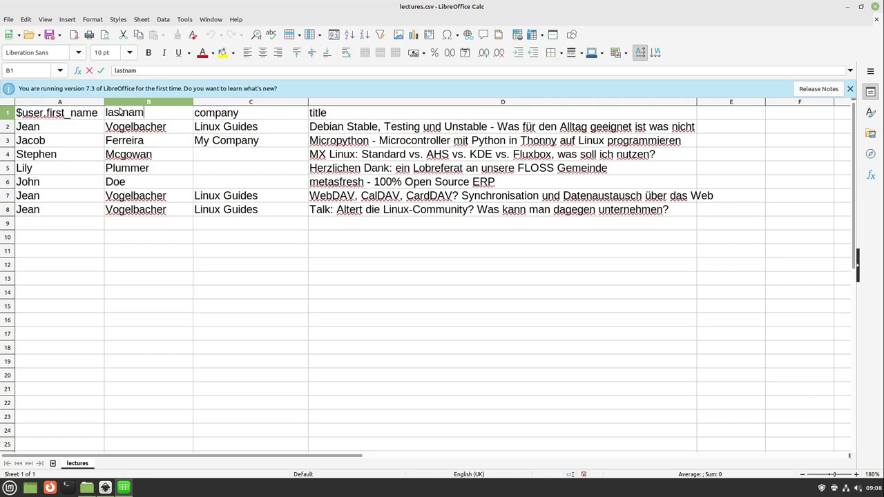
pyautogui.tripleClick(86, 114)
# Step: Finish renaming the A1 header to firstname
pyautogui.write('firstname')
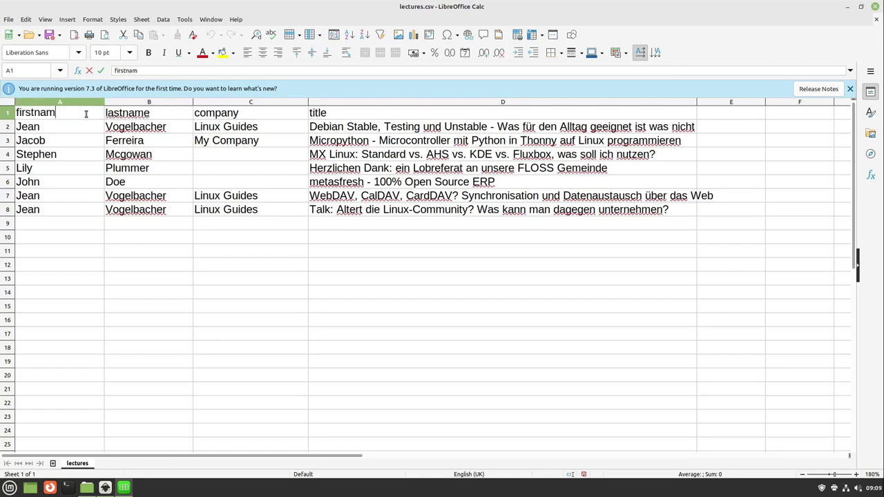
pyautogui.moveTo(87, 114); pyautogui.dragTo(343, 116)
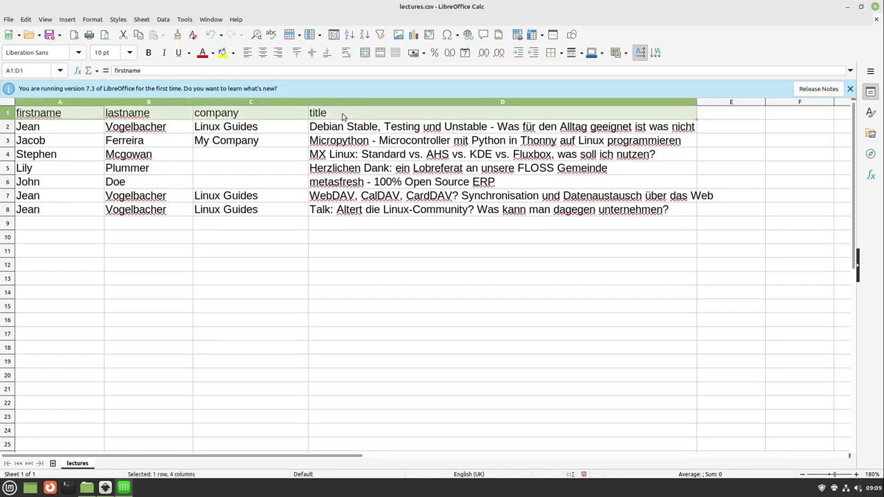
pyautogui.click(343, 141)
# Step: Save the sheet as lectures_modified in Text CSV format
pyautogui.hotkey('alt', 'f')
pyautogui.press('a')
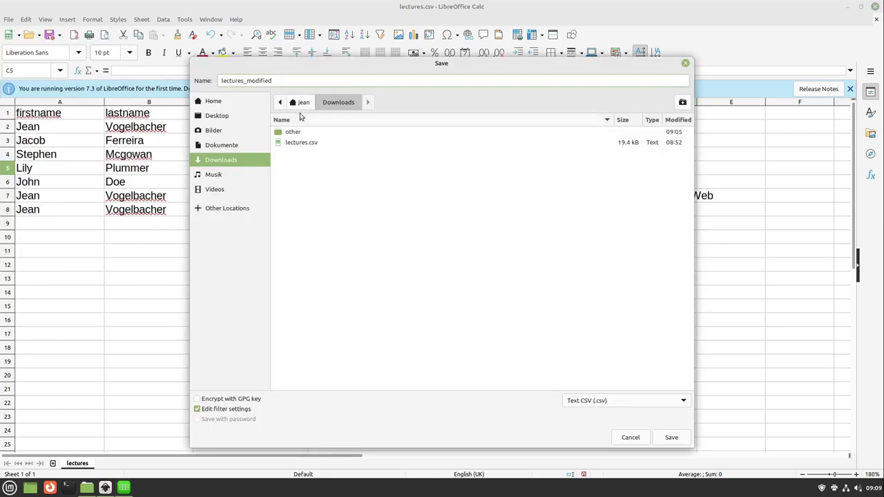
pyautogui.click(660, 400)
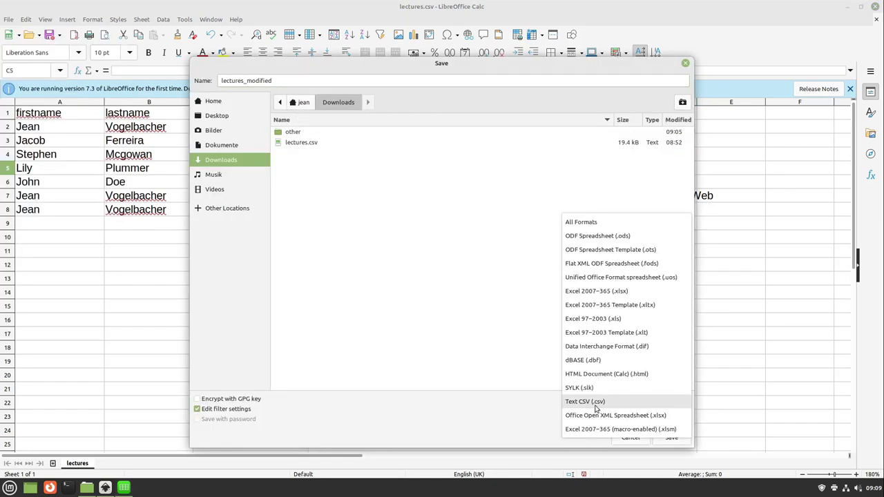
pyautogui.click(370, 410)
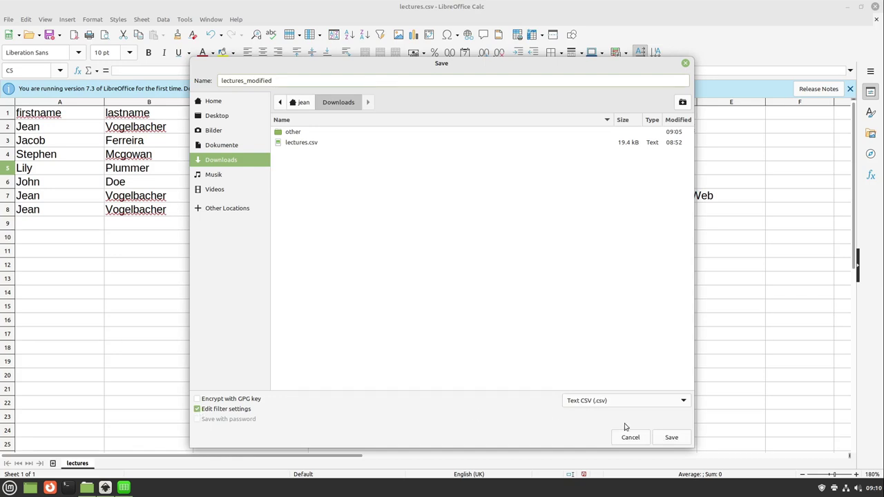
pyautogui.click(670, 437)
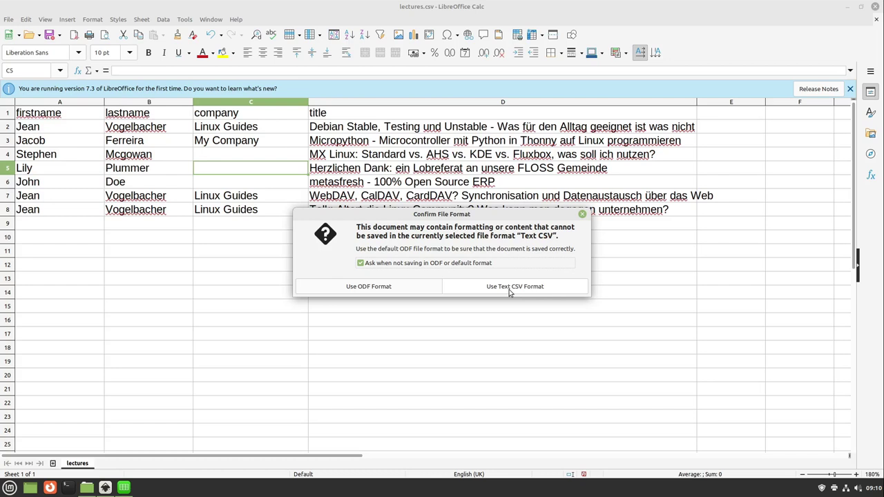
pyautogui.click(510, 289)
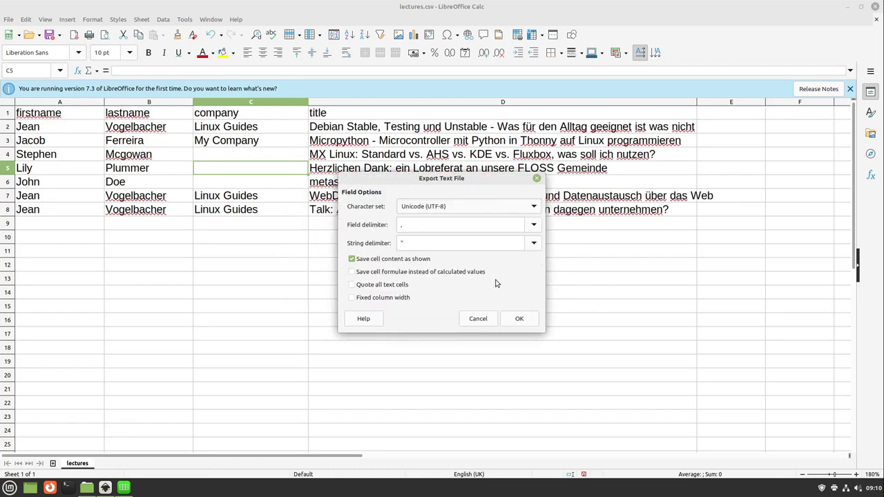
# Step: Set the CSV field delimiter to a comma and confirm the export
pyautogui.click(406, 227)
pyautogui.press('BackSpace')
pyautogui.write(',')
pyautogui.click(520, 319)
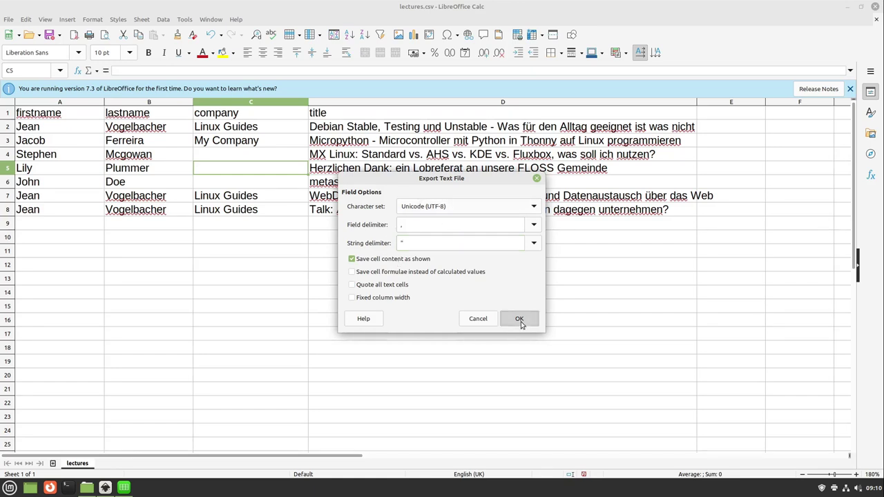
pyautogui.hotkey('alt', 'Tab')
pyautogui.click(196, 78)
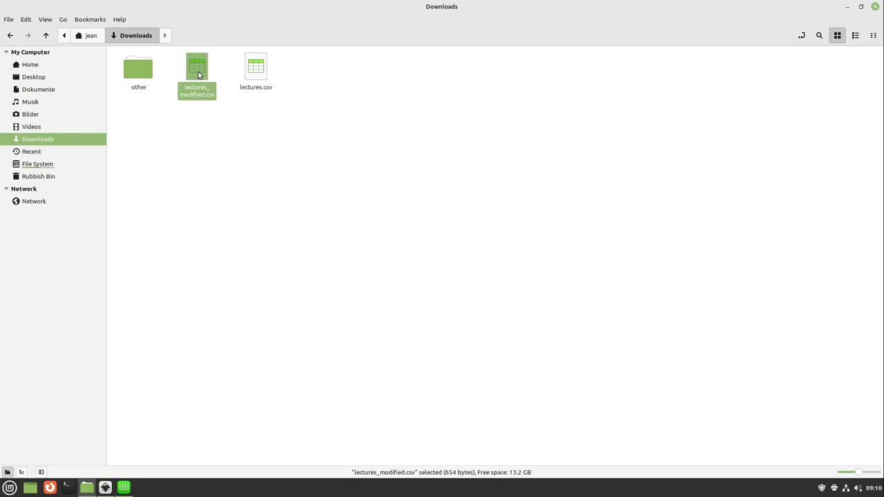
# Step: Open lectures_modified.csv in the Text Editor and enlarge the text
pyautogui.rightClick(198, 74)
pyautogui.moveTo(269, 102)
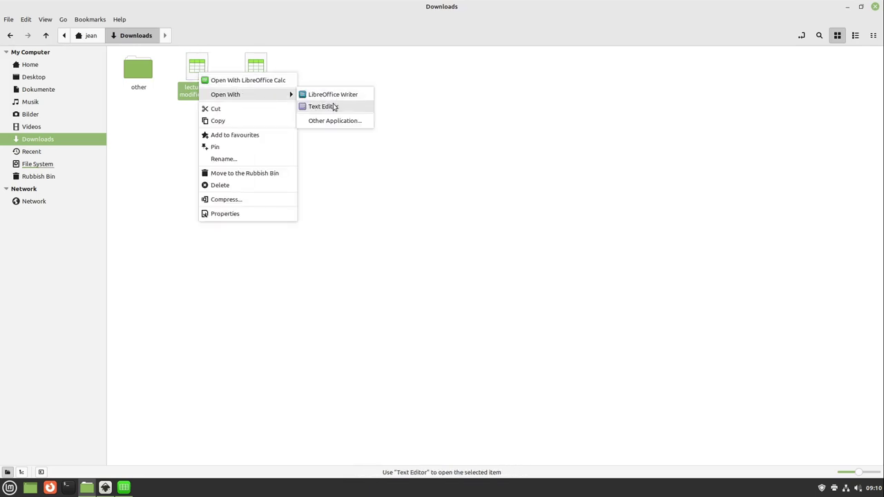
pyautogui.click(322, 106)
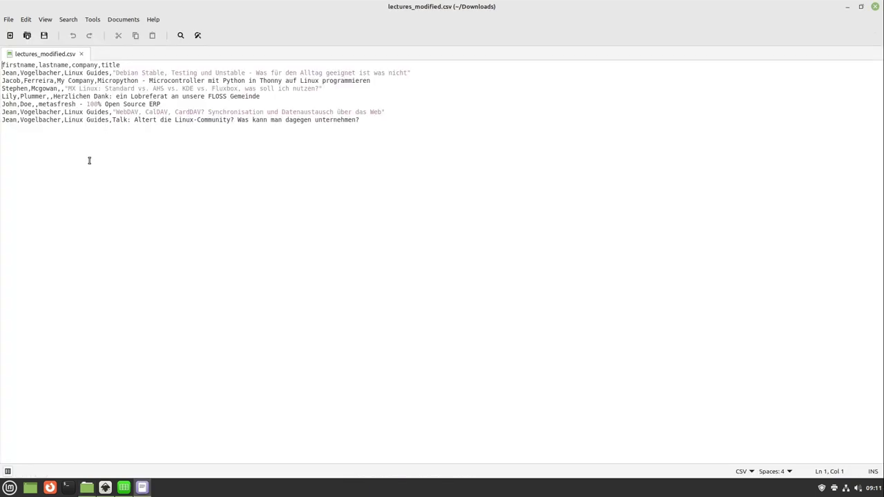
pyautogui.hotkey('ctrl', '+')
pyautogui.hotkey('ctrl', '+')
pyautogui.hotkey('ctrl', '+')
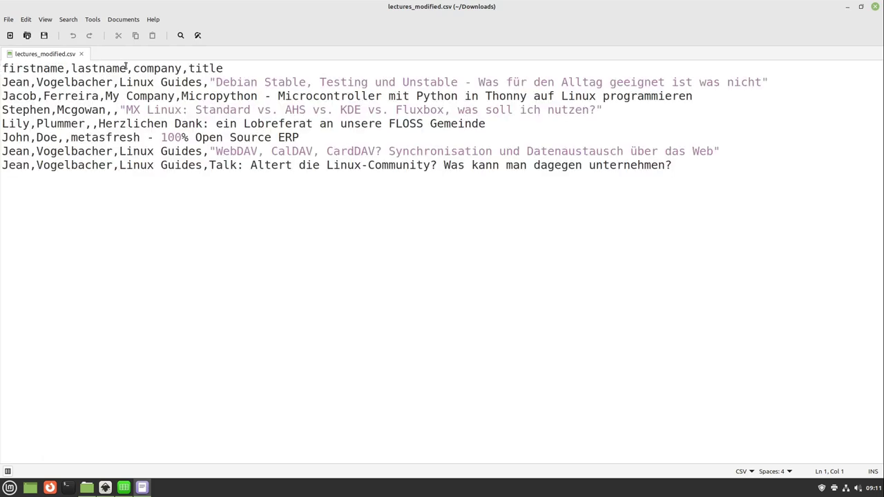
# Step: Replace the 'firstname,lastname' header with 'name', join the first name pair, and save
pyautogui.moveTo(127, 67); pyautogui.dragTo(2, 68)
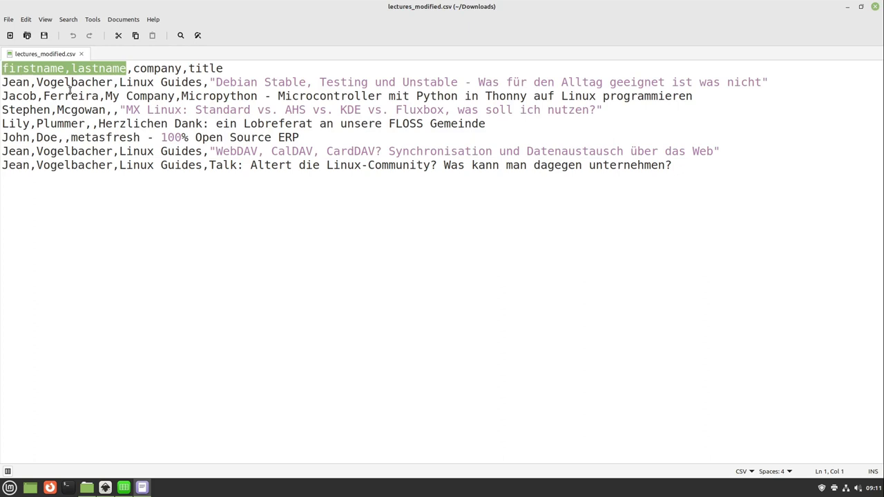
pyautogui.write('name')
pyautogui.press('Down')
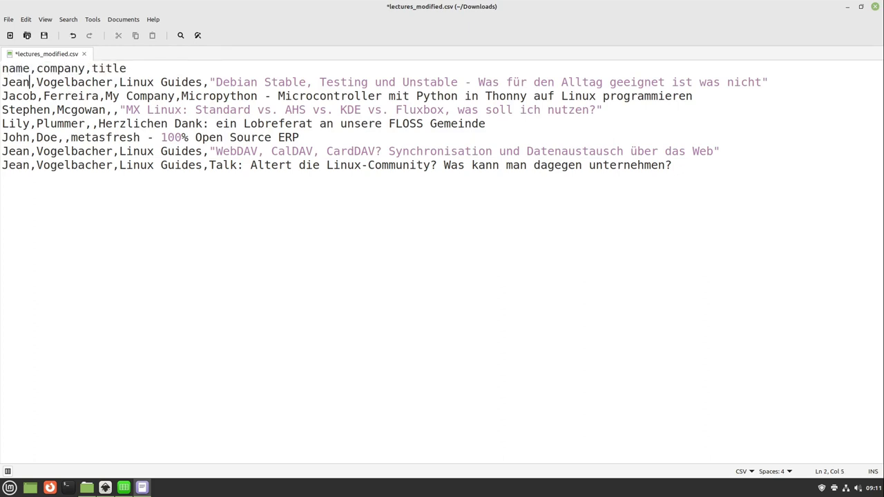
pyautogui.press('Delete')
pyautogui.hotkey('ctrl', 's')
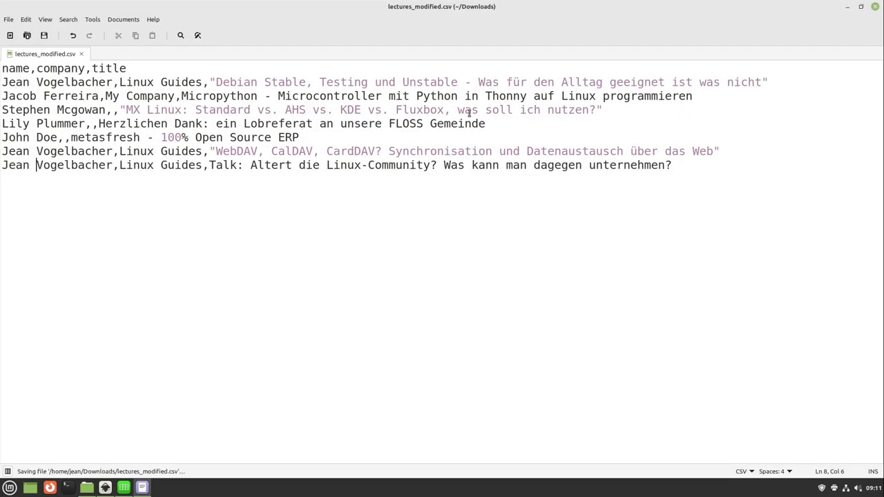
pyautogui.click(875, 6)
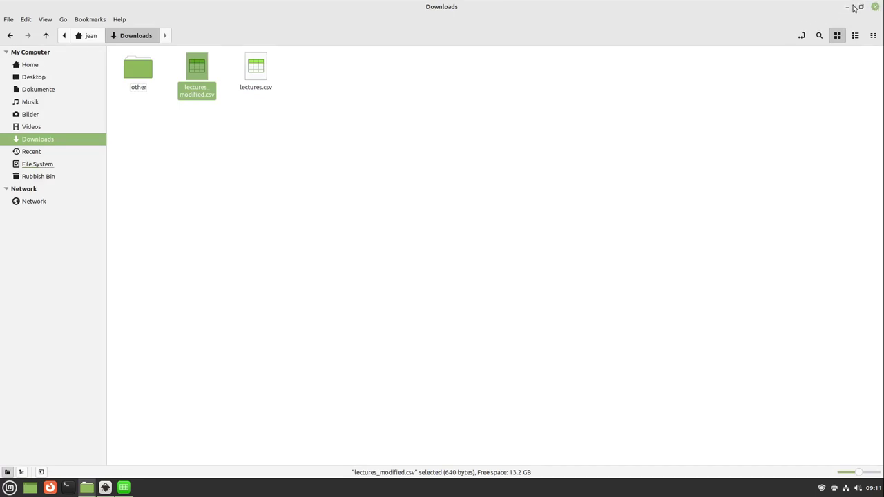
# Step: Install the NextGenerator package through Inkscape's Extension Manager
pyautogui.click(848, 10)
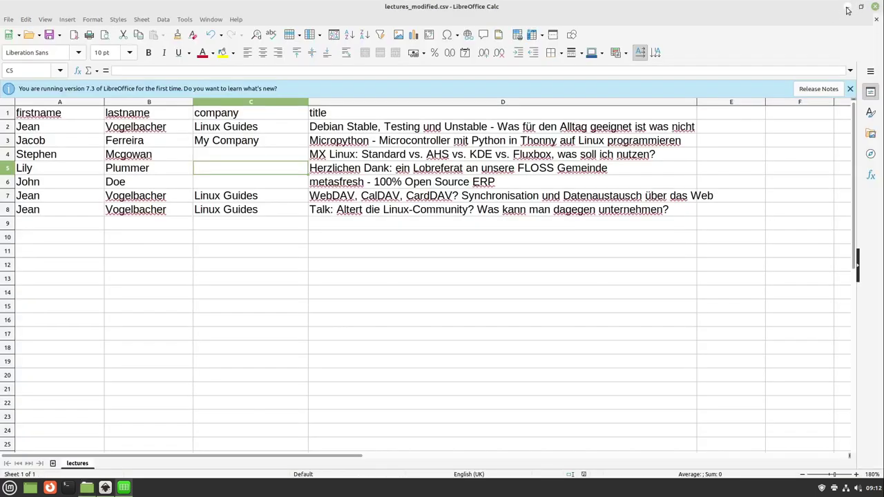
pyautogui.click(105, 488)
pyautogui.click(155, 19)
pyautogui.moveTo(186, 19)
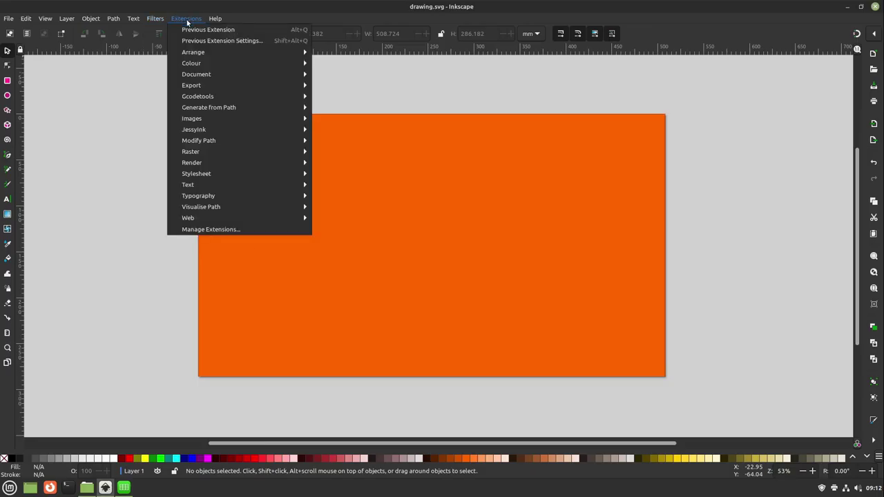
pyautogui.click(424, 214)
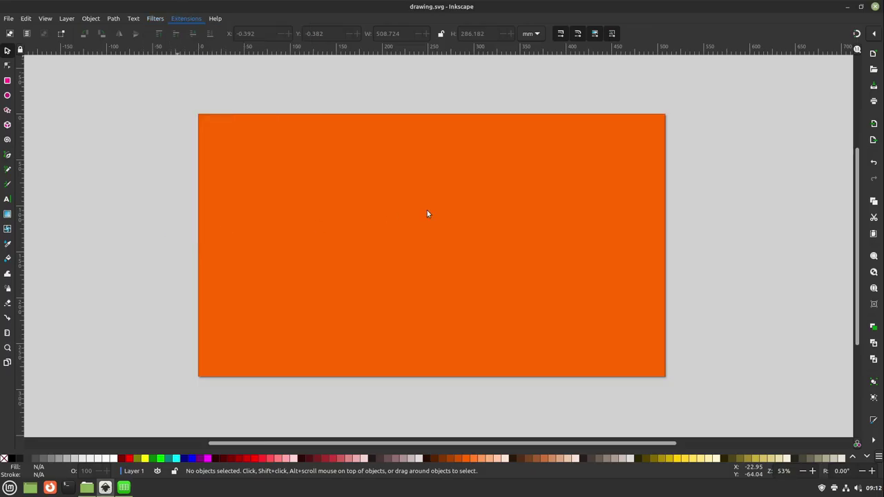
pyautogui.click(434, 159)
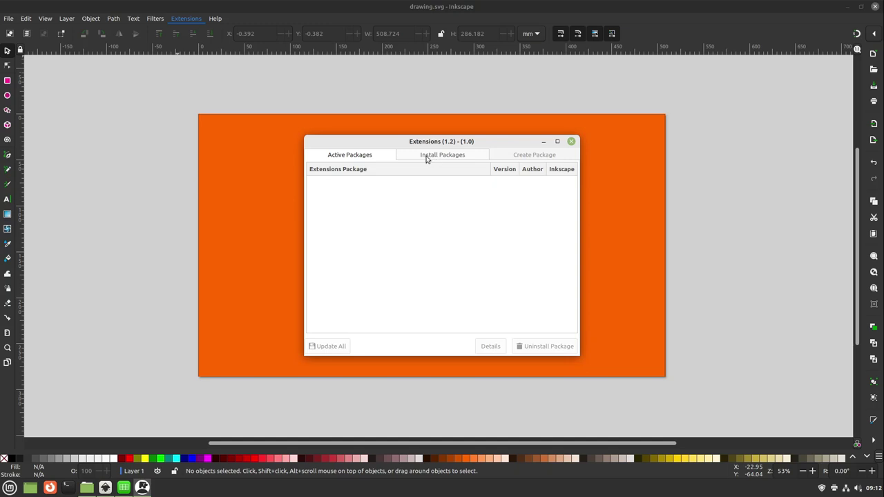
pyautogui.write('NextGenerator')
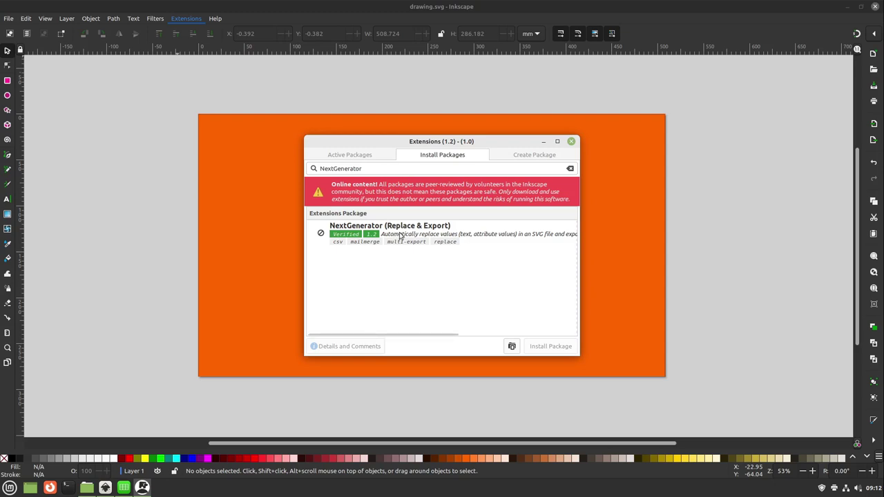
pyautogui.click(421, 233)
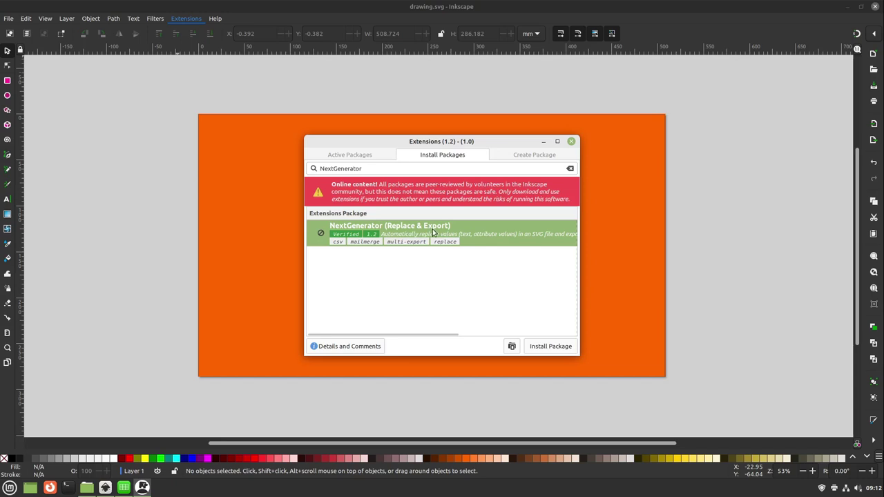
pyautogui.click(551, 348)
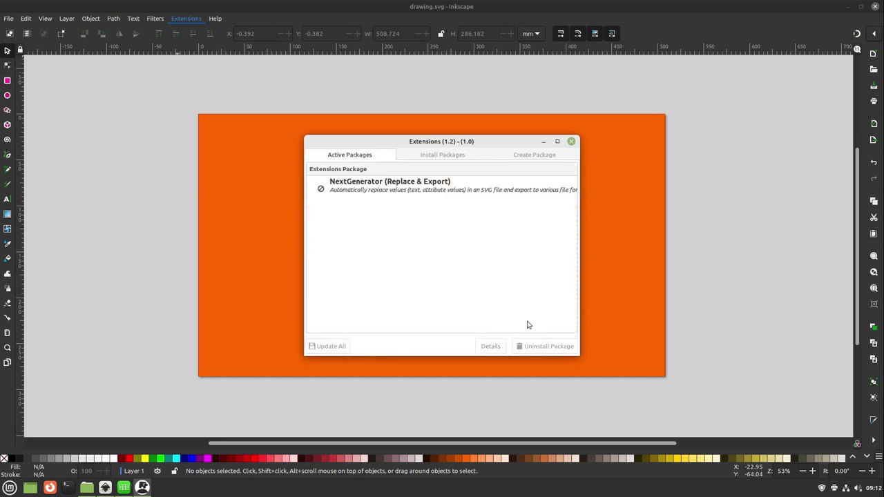
# Step: Close the Extension Manager and dismiss the script warning
pyautogui.click(402, 199)
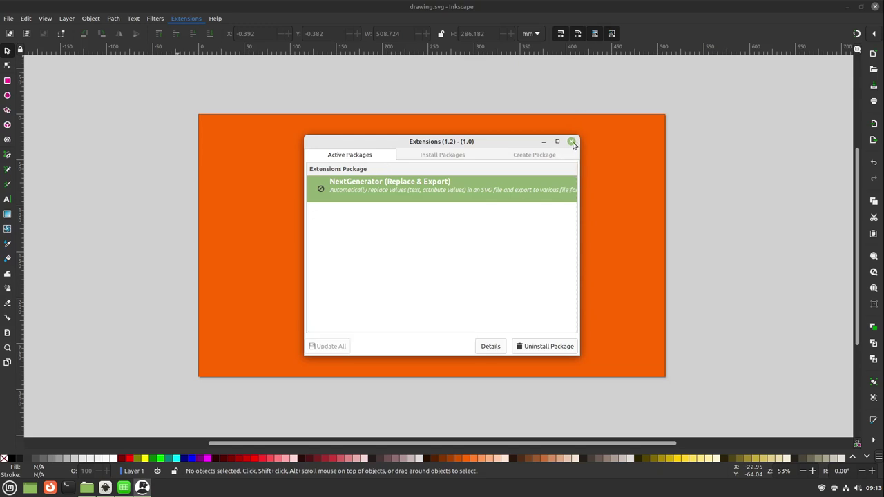
pyautogui.click(572, 141)
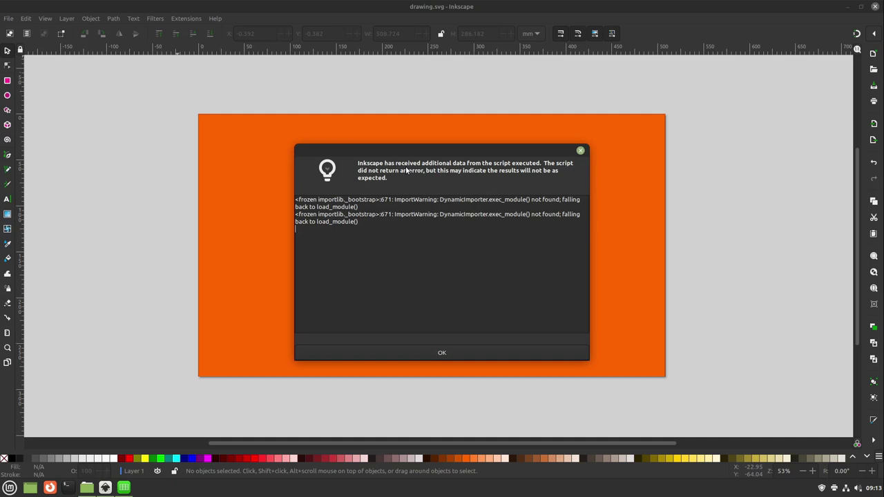
pyautogui.click(411, 353)
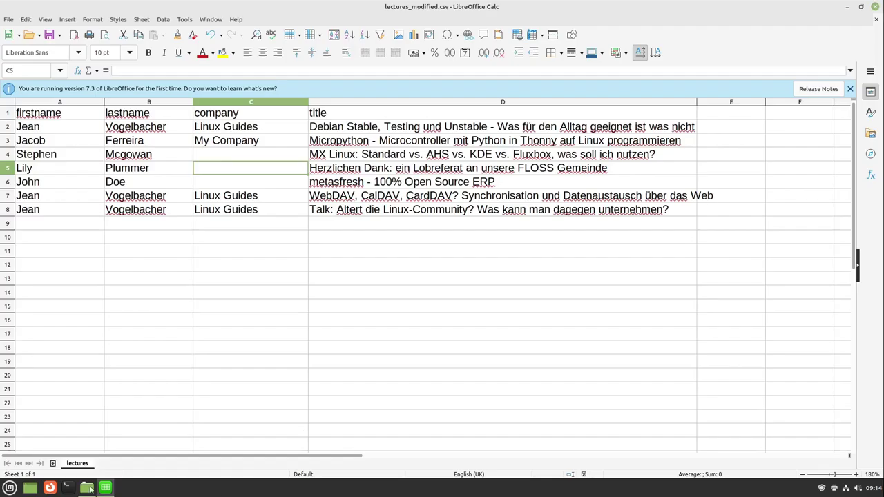
# Step: Relaunch Inkscape with drawing.svg and check the Extensions > Export submenu
pyautogui.click(9, 488)
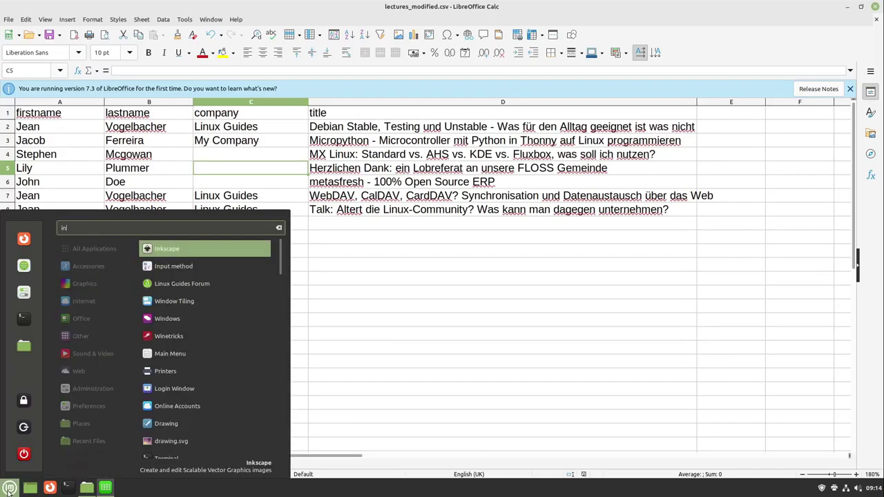
pyautogui.click(176, 249)
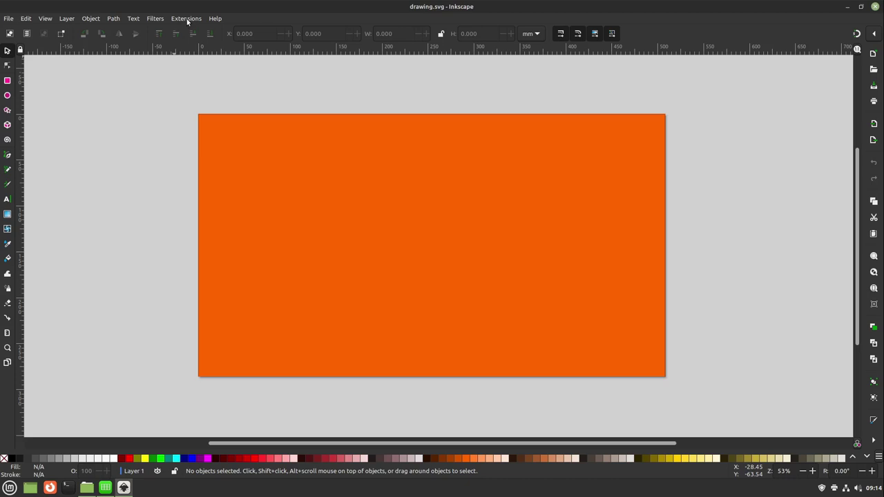
pyautogui.click(187, 19)
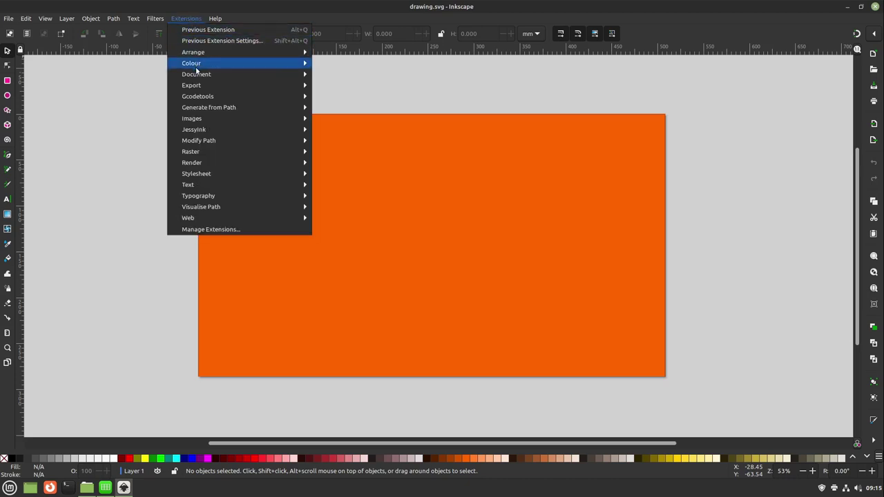
pyautogui.moveTo(197, 85)
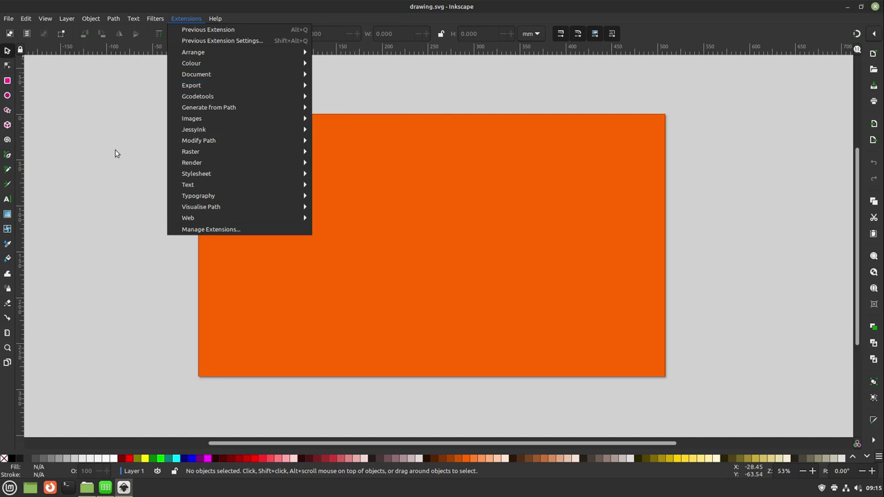
pyautogui.click(96, 166)
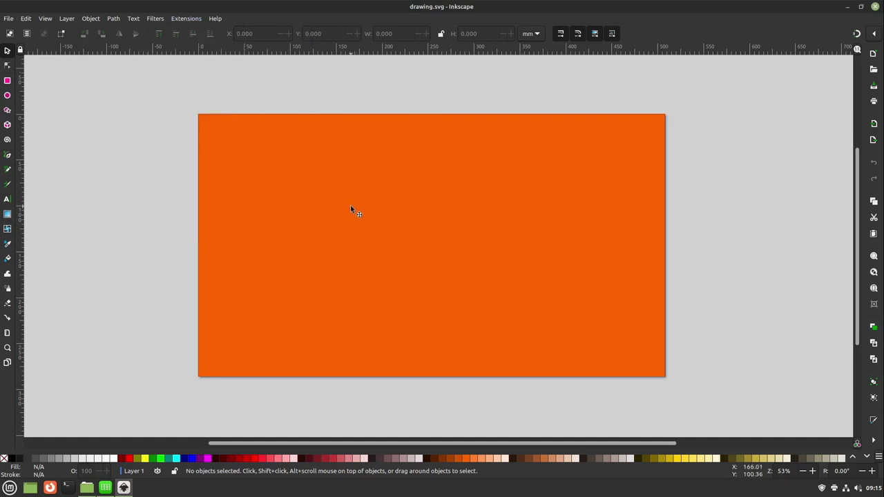
# Step: Type the %VAR_title% placeholder, matching the title header in Calc's cell D1
pyautogui.press('t')
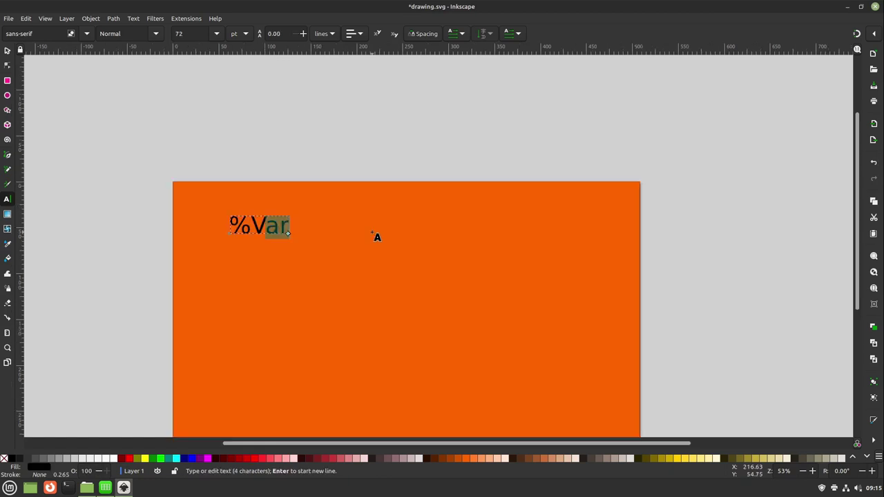
pyautogui.write('AR')
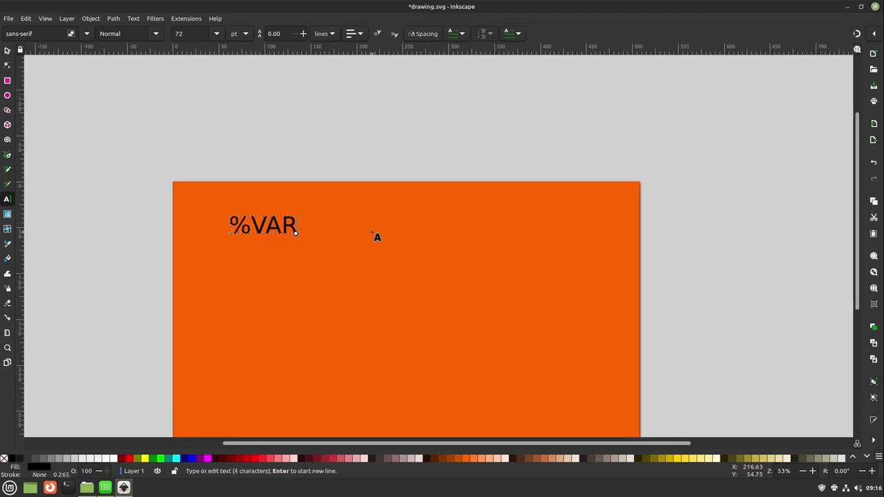
pyautogui.write('_')
pyautogui.click(105, 488)
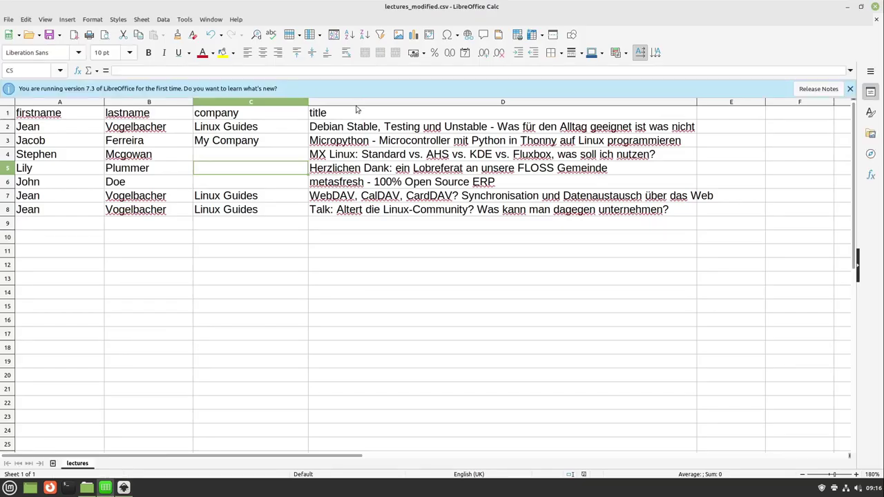
pyautogui.click(343, 124)
pyautogui.click(349, 115)
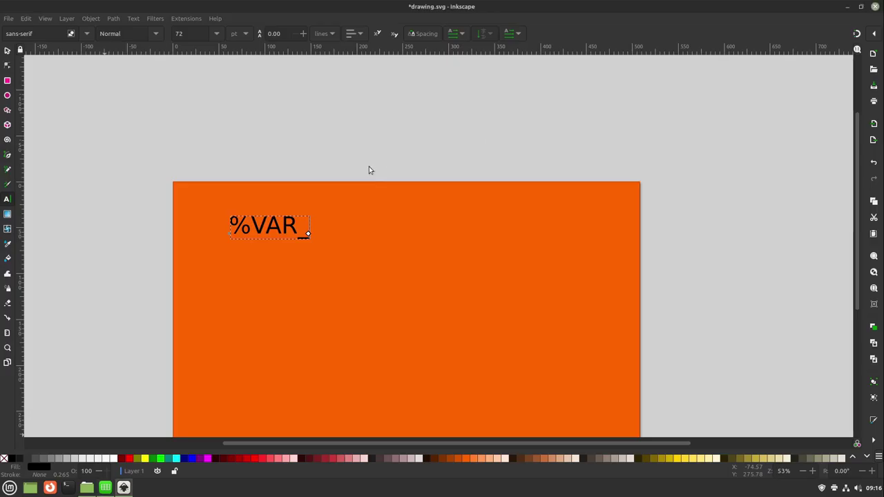
pyautogui.click(847, 6)
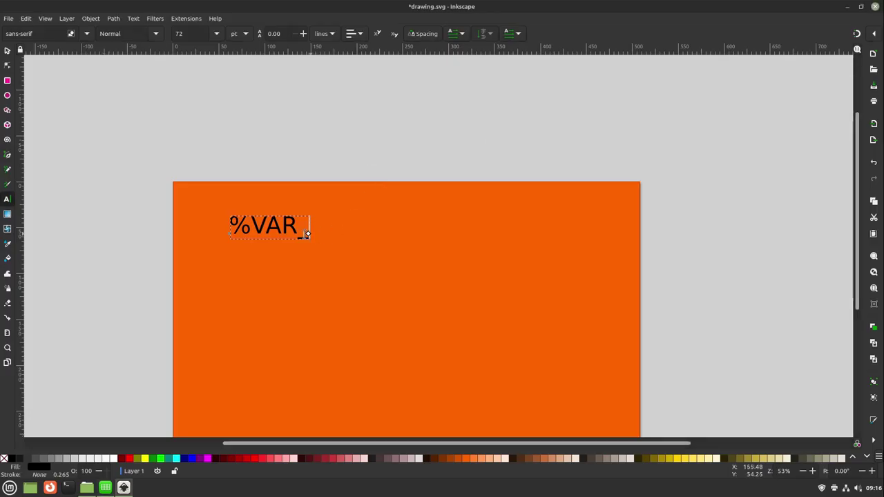
pyautogui.click(306, 225)
pyautogui.write('t')
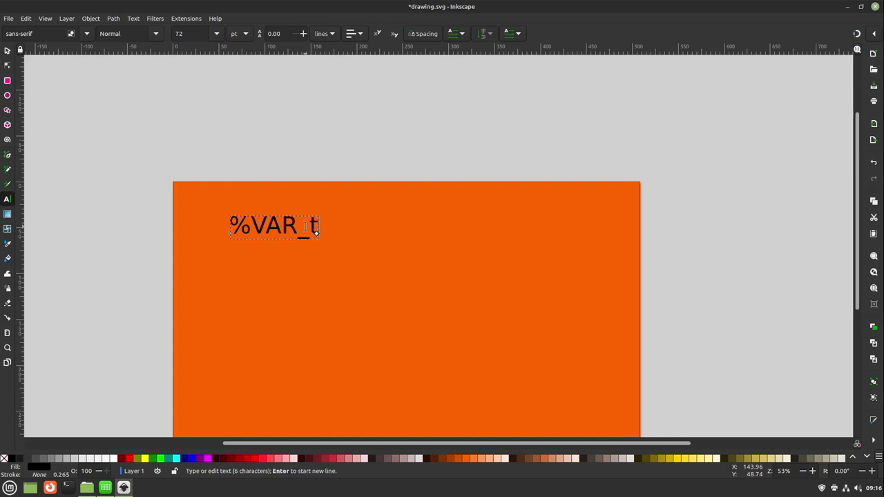
pyautogui.write('itle%')
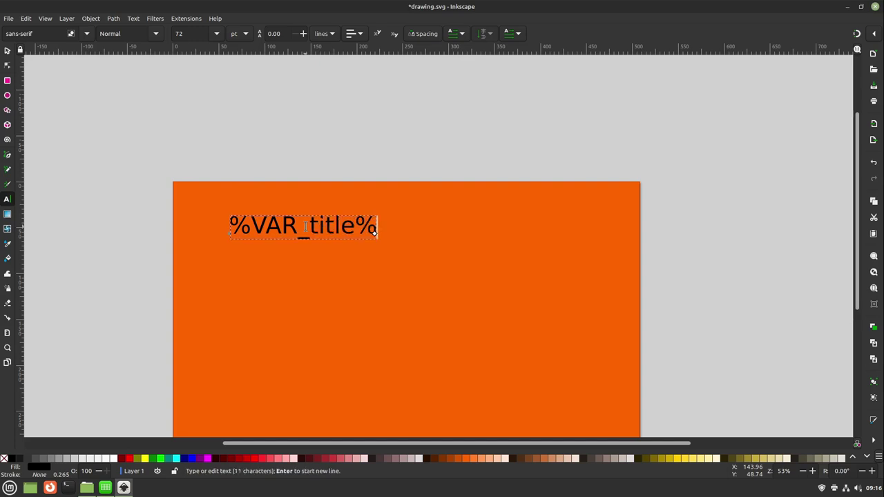
# Step: Select all of the %VAR_title% text and keep its font size at 72 pt
pyautogui.moveTo(305, 226); pyautogui.dragTo(229, 227)
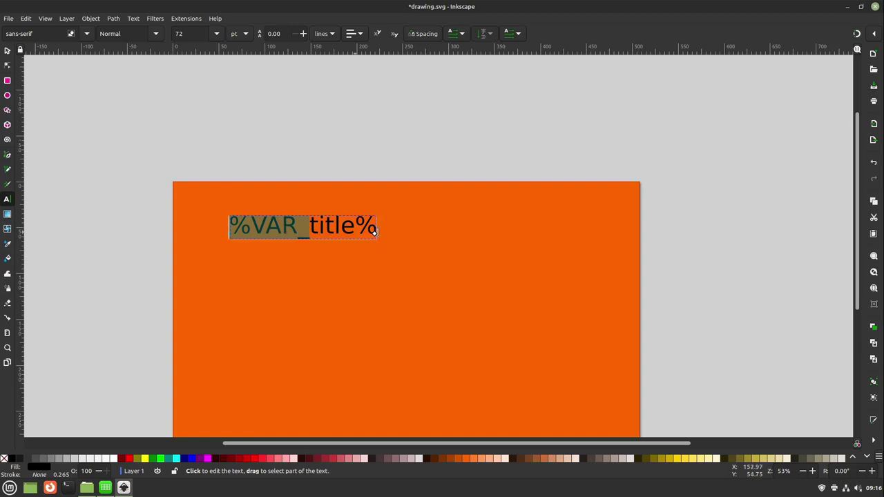
pyautogui.doubleClick(373, 226)
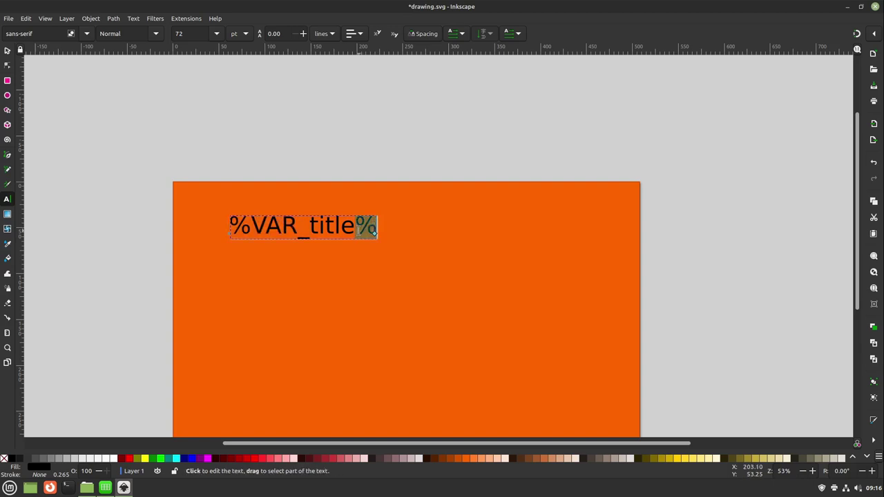
pyautogui.moveTo(355, 228); pyautogui.dragTo(312, 230)
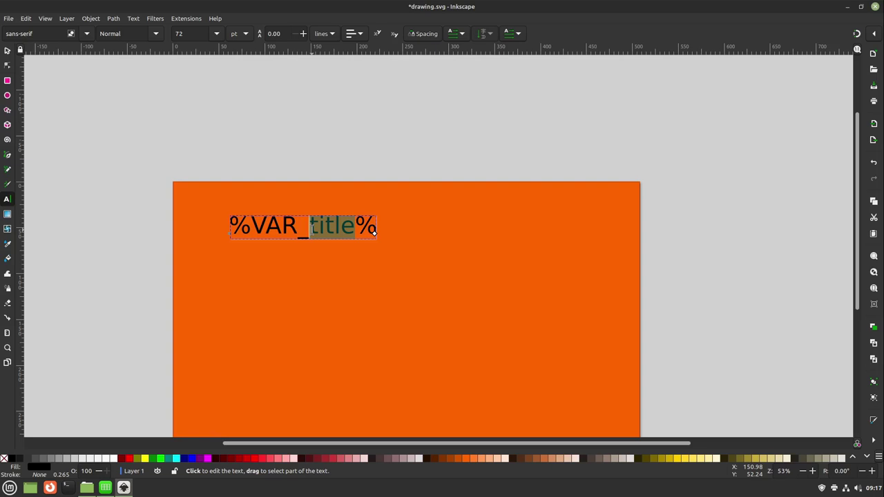
pyautogui.click(274, 232)
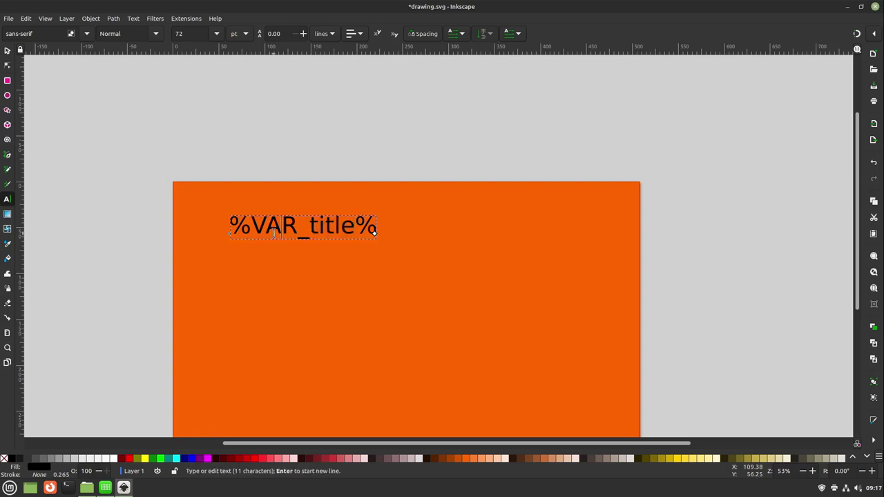
pyautogui.hotkey('ctrl', 'a')
pyautogui.click(216, 34)
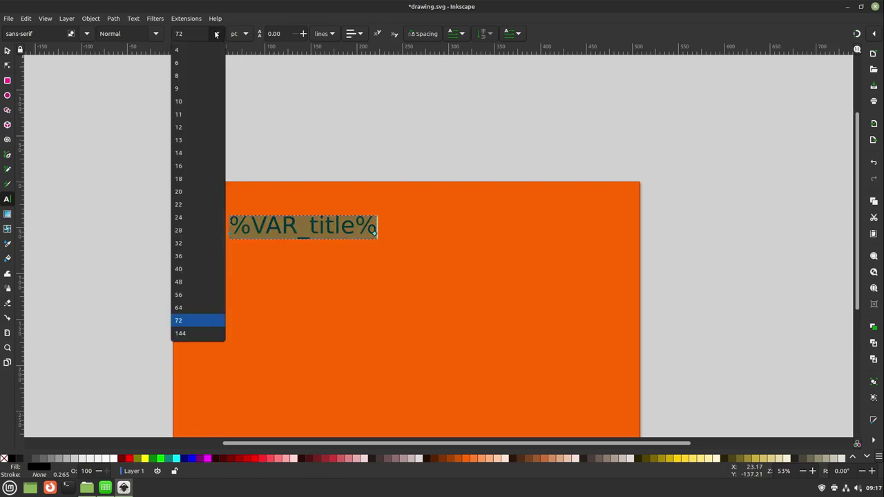
pyautogui.click(216, 33)
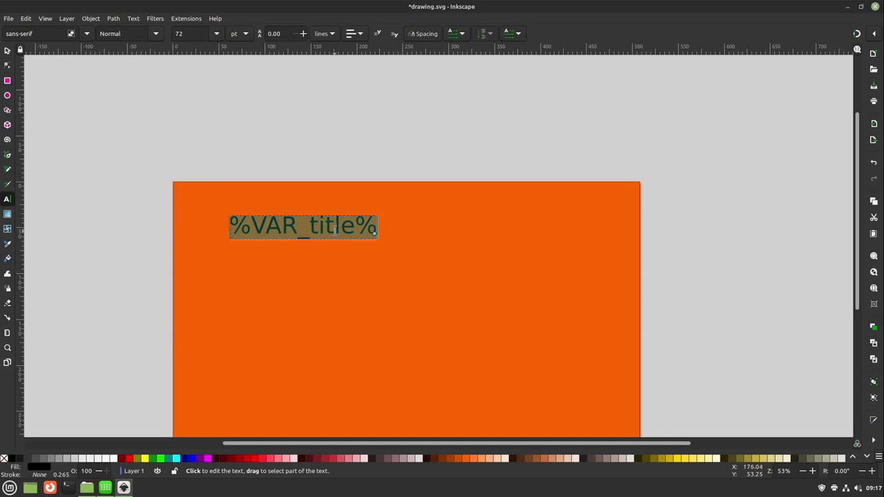
pyautogui.click(335, 230)
pyautogui.hotkey('ctrl', 'z')
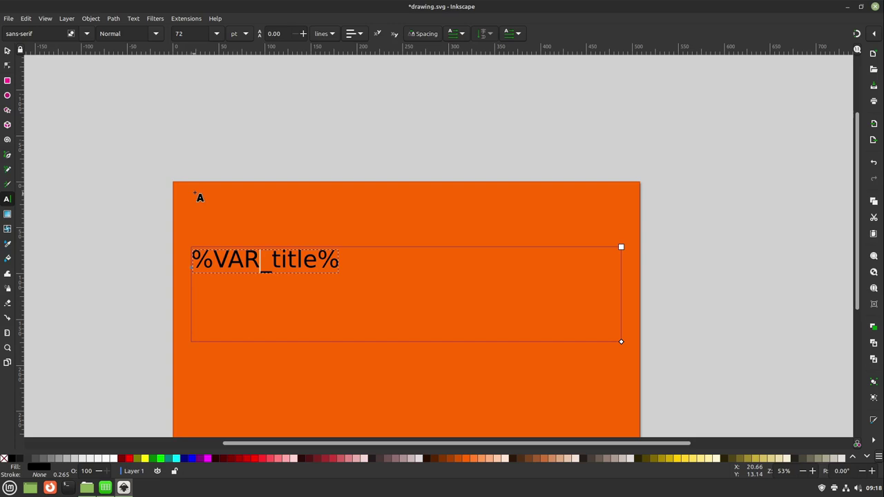
# Step: Draw a wide text frame and nudge the %VAR_title% text up and left
pyautogui.moveTo(191, 188); pyautogui.dragTo(606, 243)
pyautogui.click(244, 266)
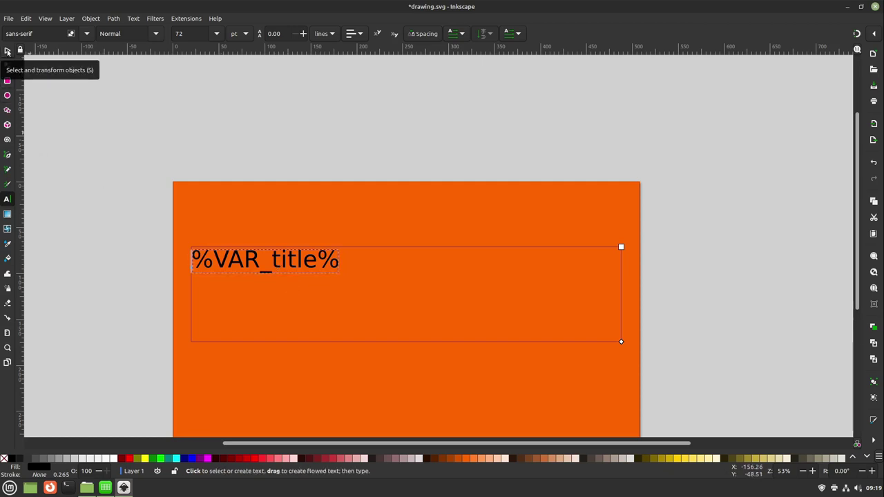
pyautogui.click(7, 51)
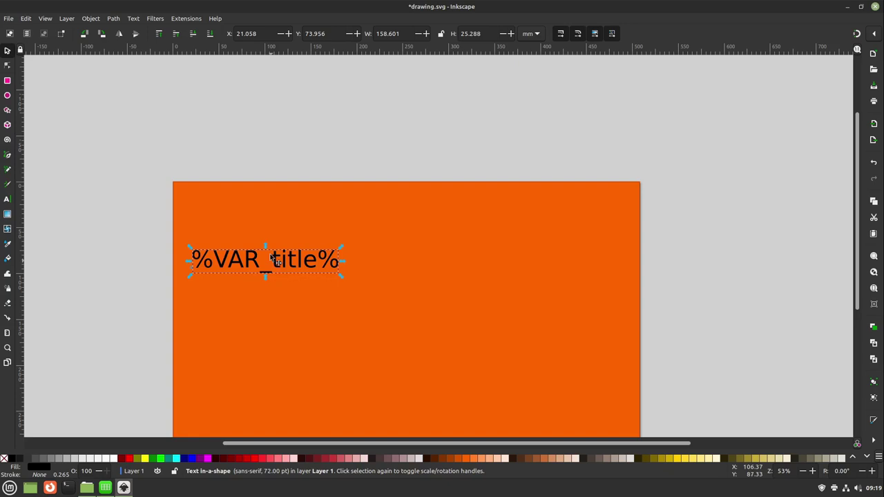
pyautogui.moveTo(272, 263)
pyautogui.mouseDown()
pyautogui.moveTo(266, 219)
pyautogui.moveTo(268, 262)
pyautogui.mouseUp()
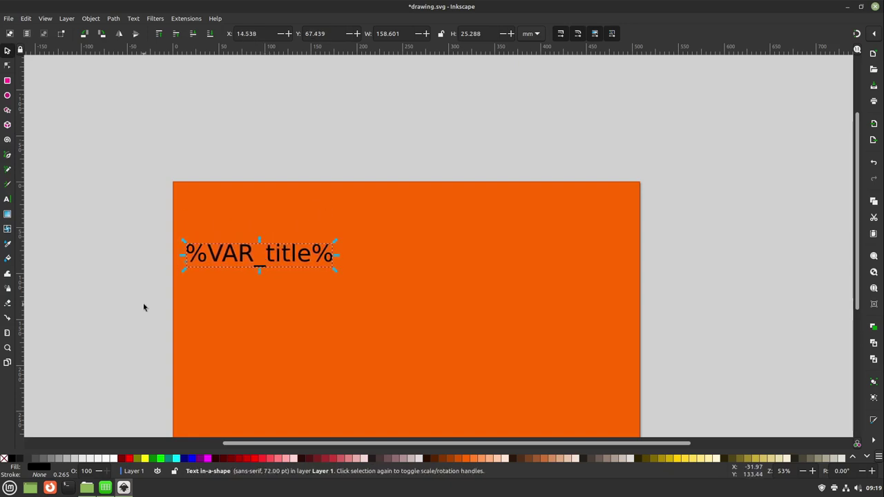
# Step: Undo the extra downward move of the text and bring back the lectures spreadsheet
pyautogui.scroll(-3, 143, 303)
pyautogui.hscroll(-1, 143, 303)
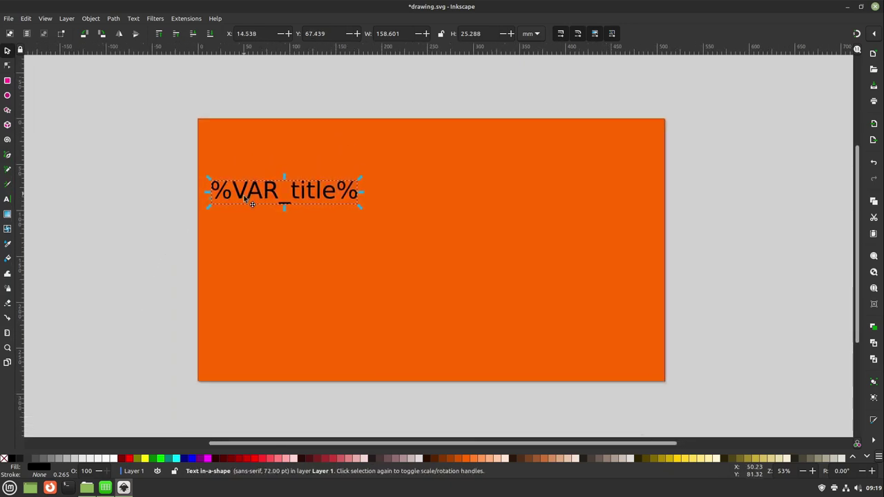
pyautogui.moveTo(242, 195); pyautogui.dragTo(243, 208)
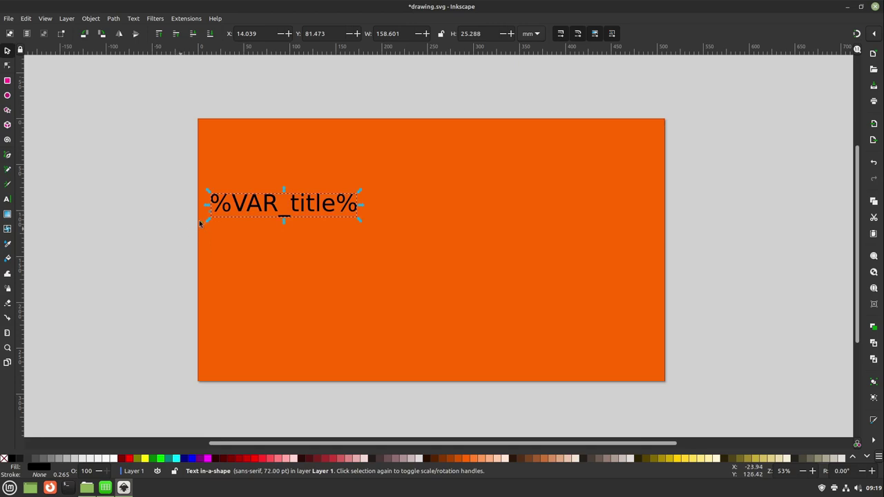
pyautogui.hotkey('ctrl', 'z')
pyautogui.click(173, 243)
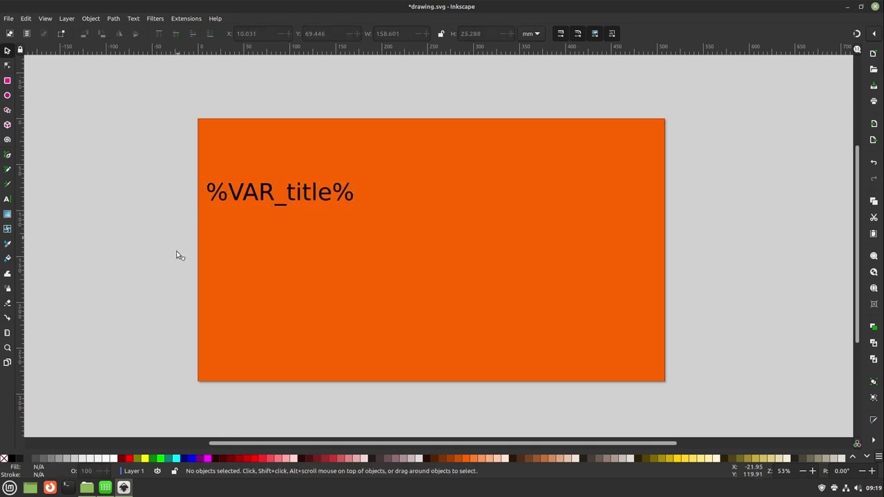
pyautogui.scroll(1, 176, 256)
pyautogui.click(105, 489)
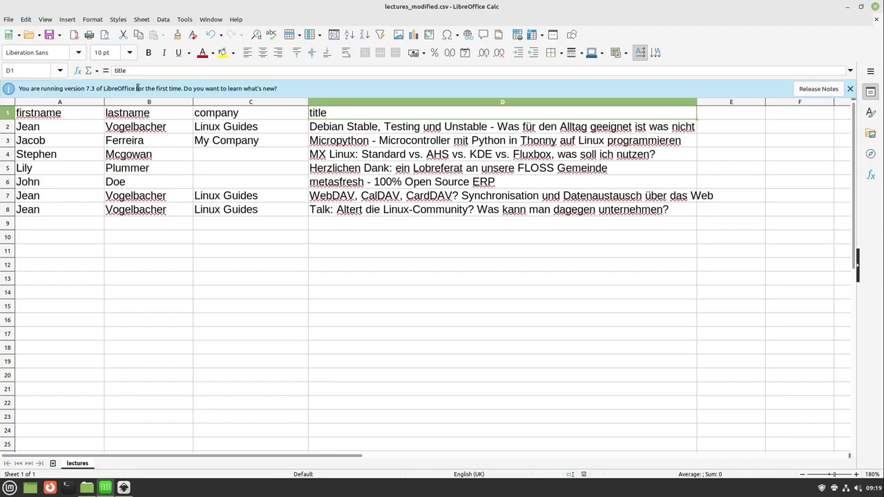
# Step: Reimport lectures_modified.csv in Calc and review the merged names in A1:A8
pyautogui.click(109, 484)
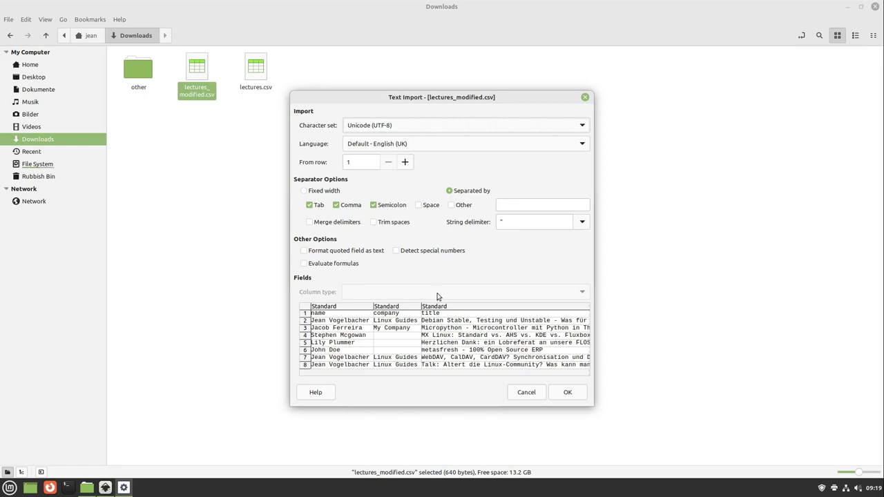
pyautogui.click(567, 392)
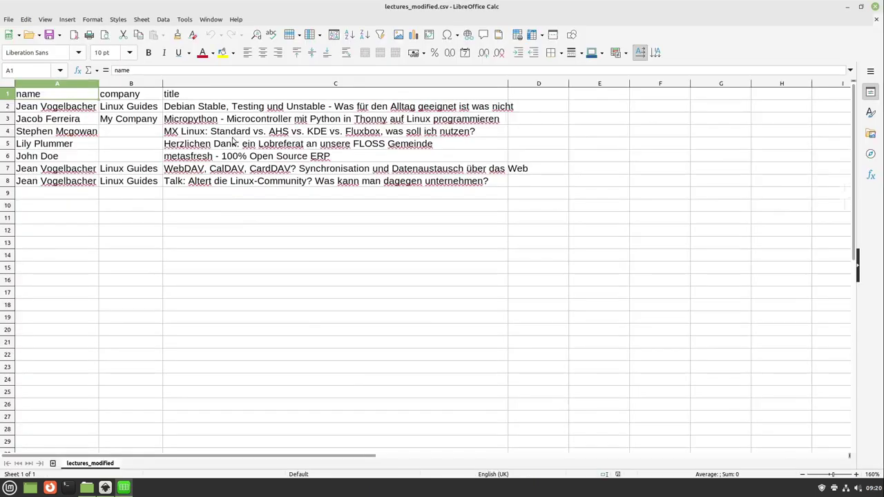
pyautogui.moveTo(92, 102); pyautogui.dragTo(90, 239)
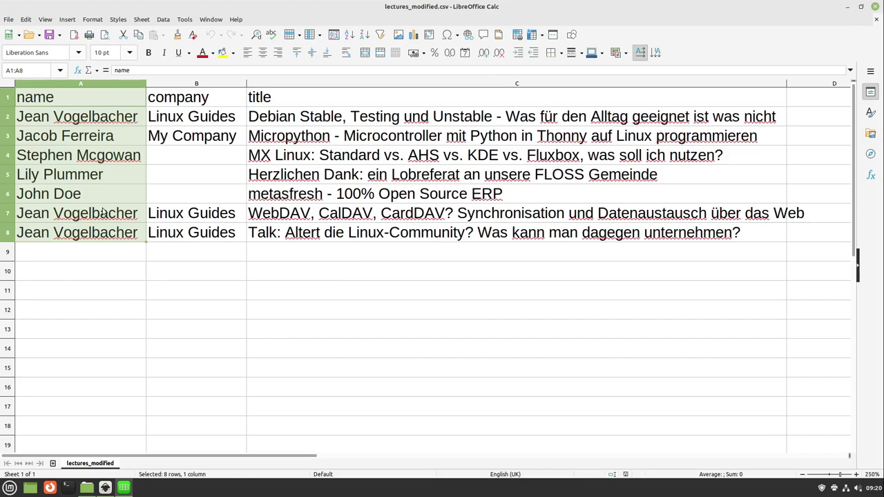
# Step: Change the lower placeholder to %VAR_name% at 64 pt
pyautogui.hotkey('alt', 'Tab')
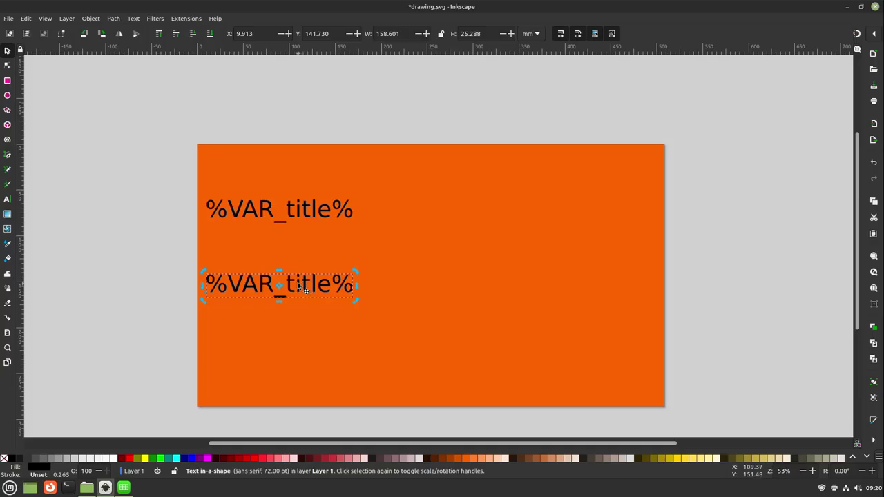
pyautogui.click(7, 199)
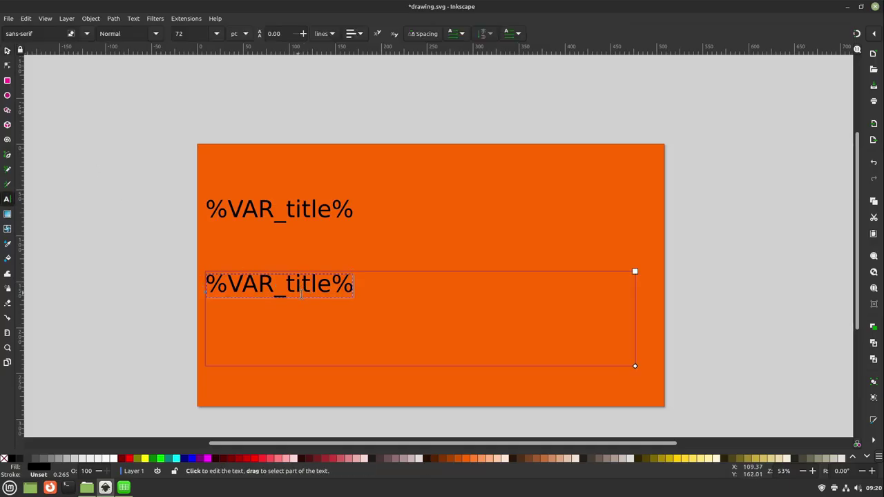
pyautogui.click(291, 285)
pyautogui.moveTo(286, 285); pyautogui.dragTo(331, 288)
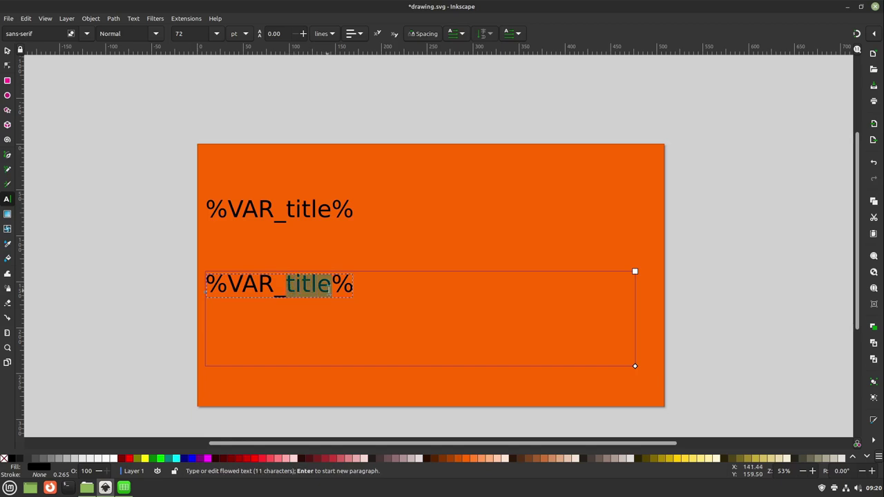
pyautogui.write('name')
pyautogui.hotkey('ctrl', 'a')
pyautogui.click(216, 33)
pyautogui.click(194, 306)
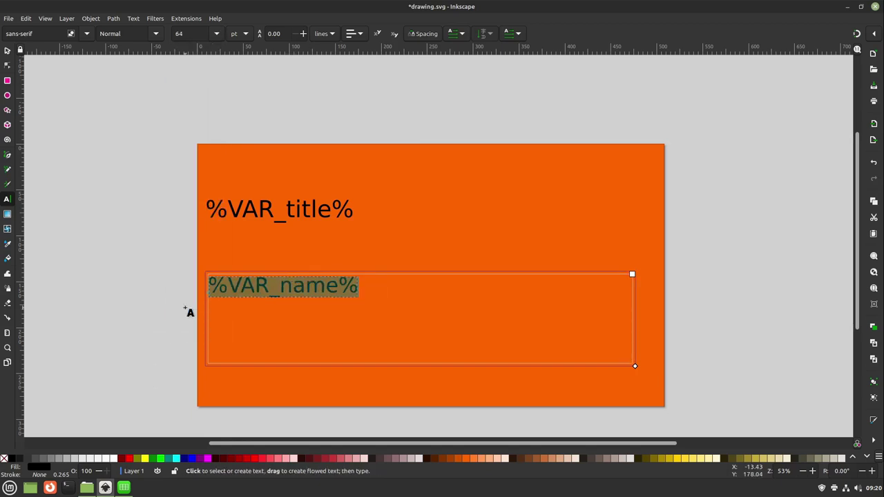
pyautogui.press('F1')
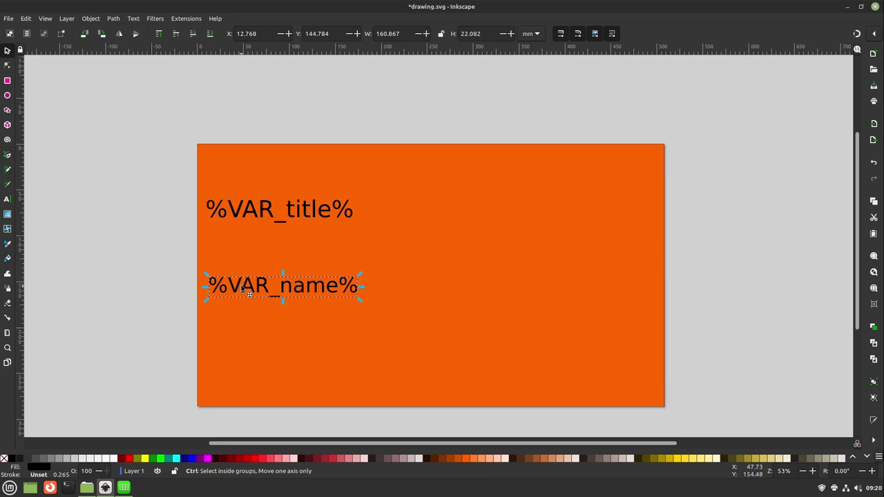
# Step: Add a copy below reading %VAR_company% and save drawing.svg
pyautogui.hotkey('ctrl', 'c')
pyautogui.hotkey('ctrl', 'v')
pyautogui.moveTo(242, 287); pyautogui.dragTo(261, 292)
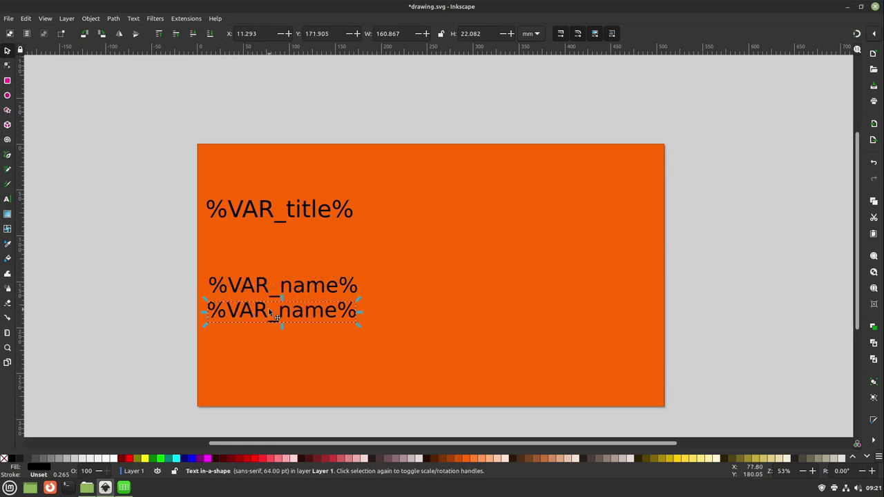
pyautogui.click(7, 199)
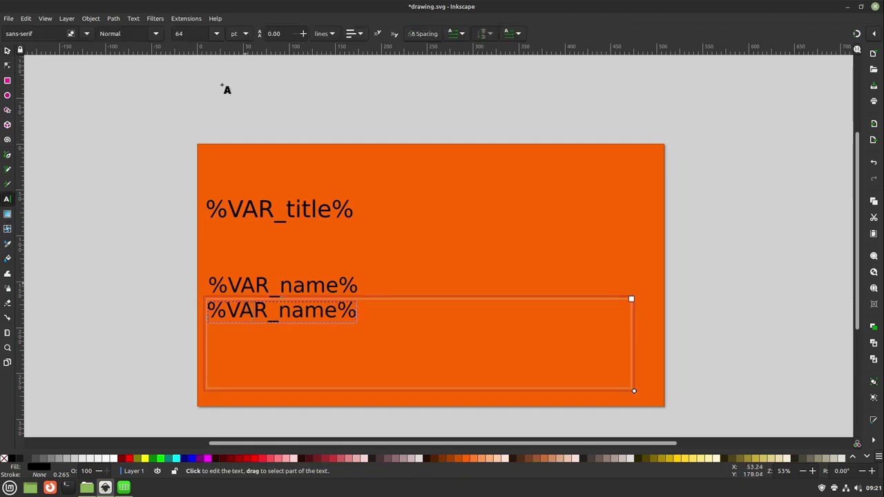
pyautogui.doubleClick(297, 307)
pyautogui.write('cy')
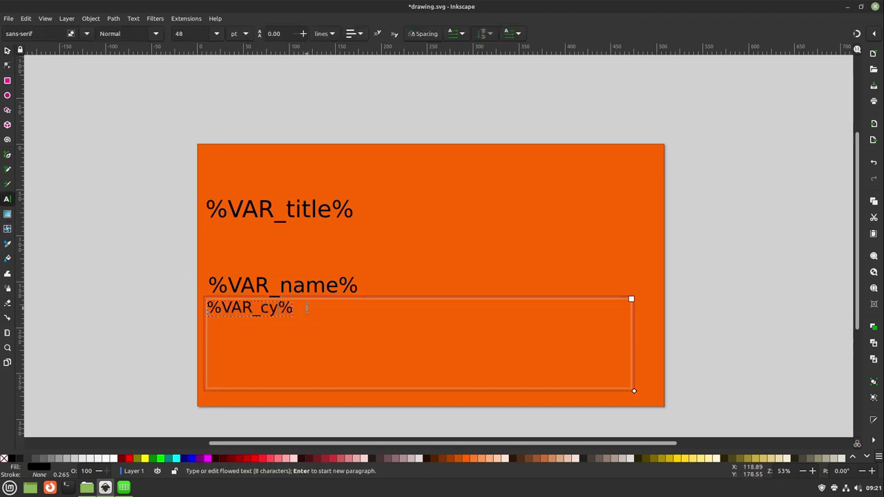
pyautogui.write('mpany')
pyautogui.press('Escape')
pyautogui.press('s')
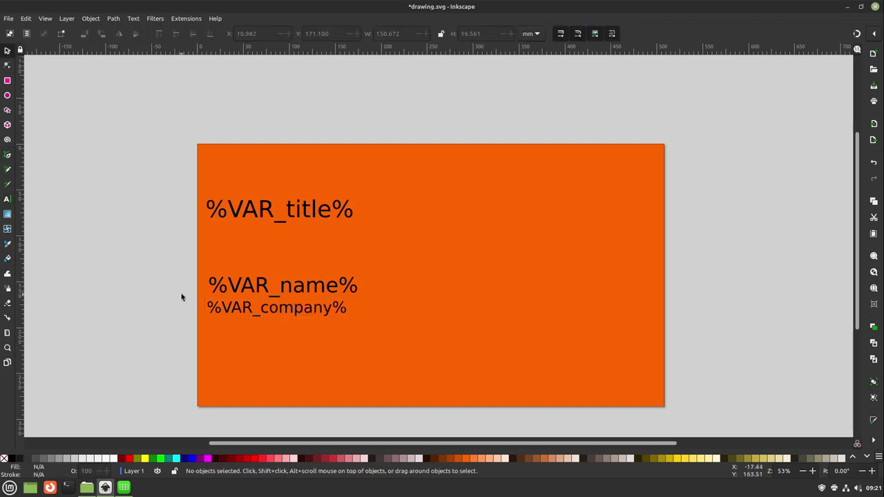
pyautogui.hotkey('ctrl', 's')
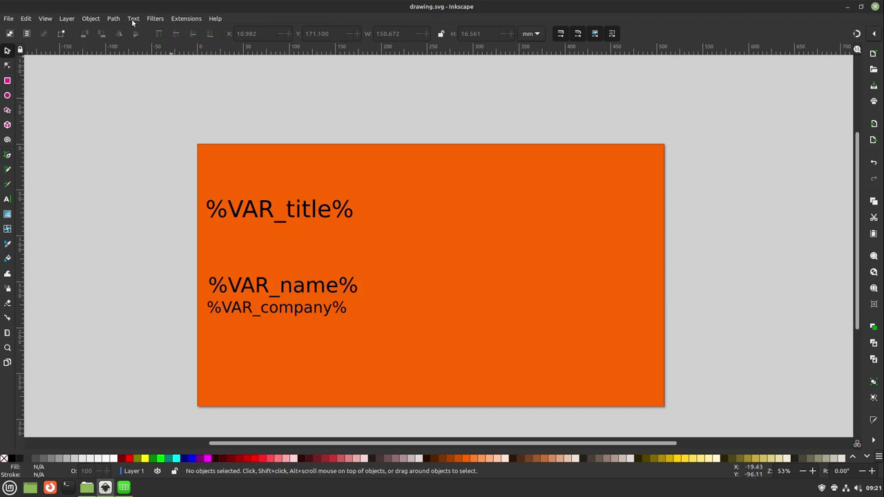
# Step: Launch Extensions > Export > NextGenerator and load Downloads/lectures_modified.csv as the CSV file
pyautogui.click(172, 20)
pyautogui.moveTo(202, 90)
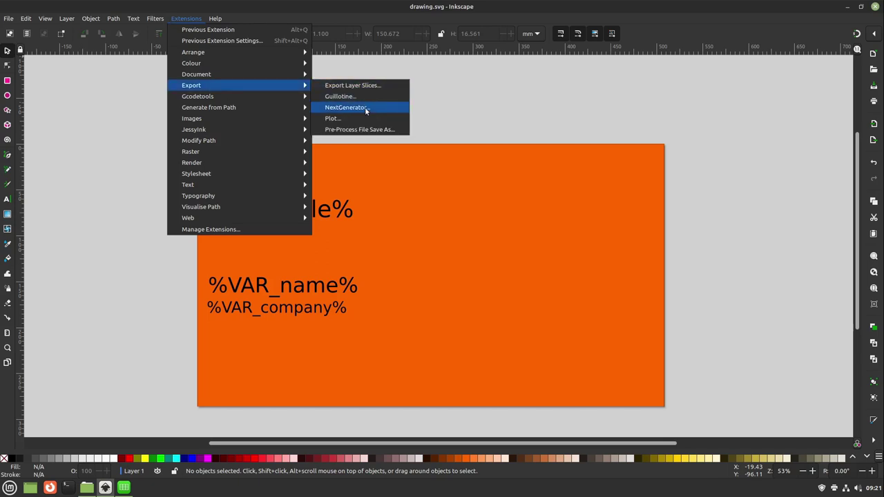
pyautogui.click(347, 108)
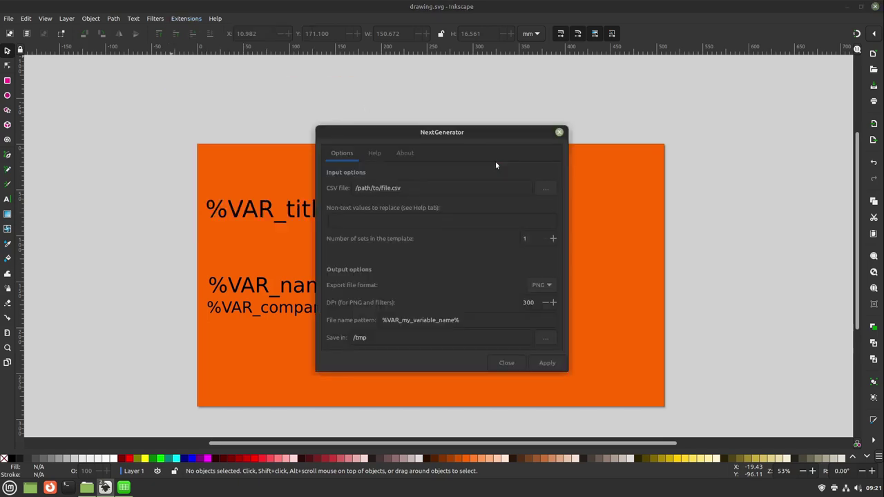
pyautogui.click(547, 189)
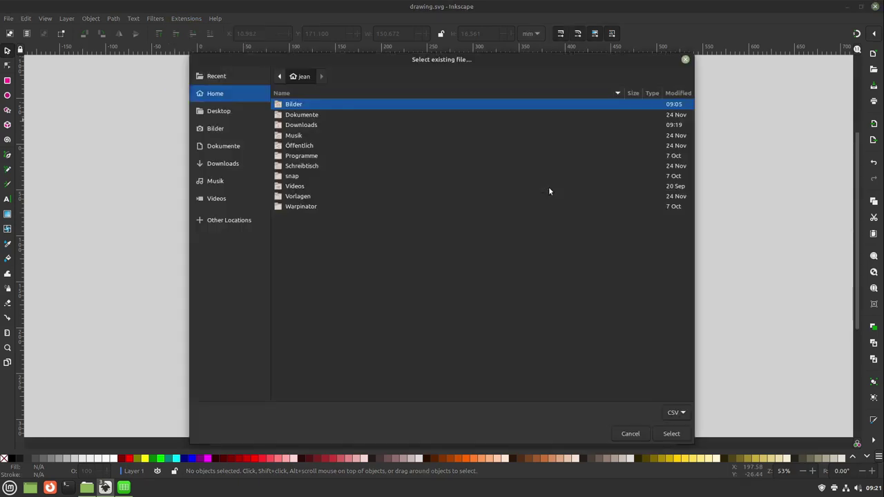
pyautogui.doubleClick(306, 125)
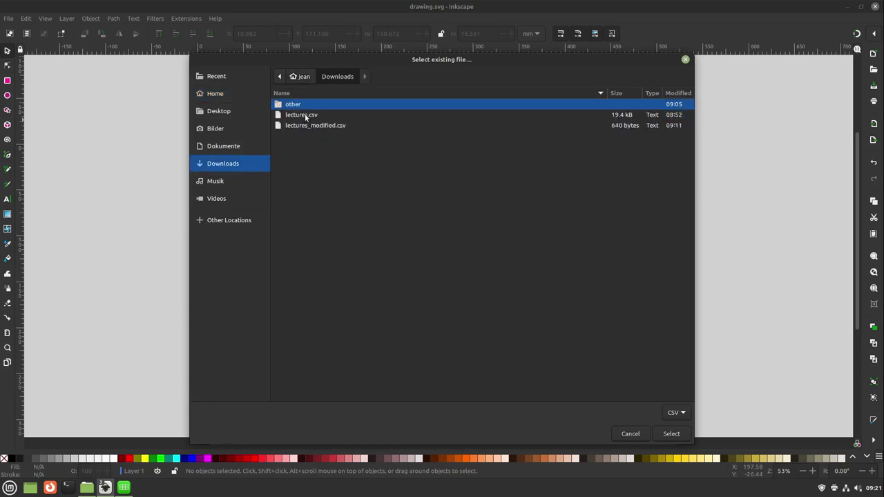
pyautogui.click(314, 126)
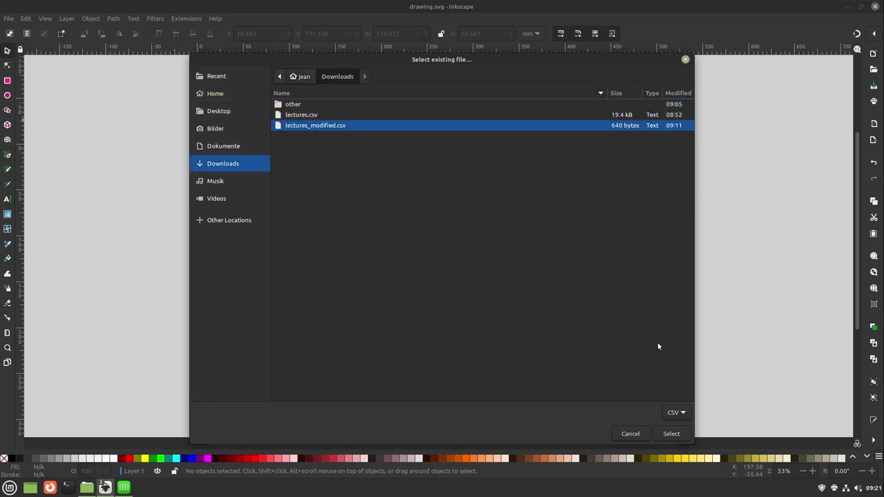
pyautogui.click(670, 434)
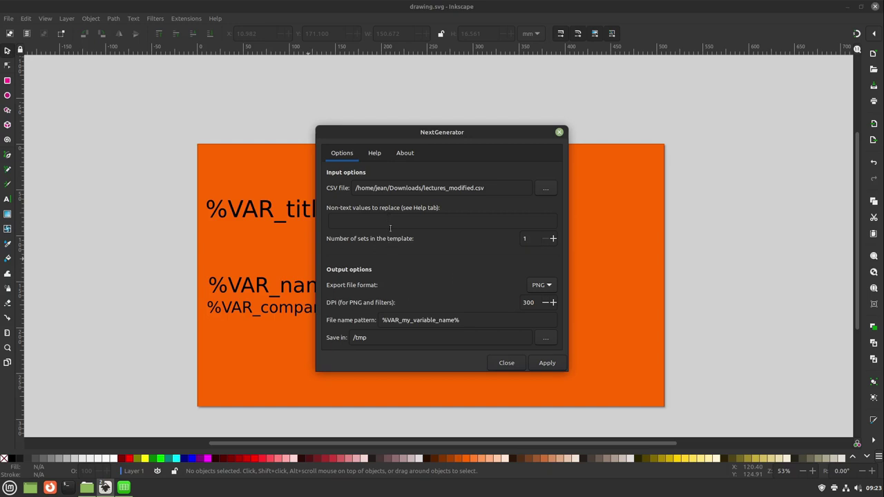
# Step: Change NextGenerator's export file format from PNG to SVG
pyautogui.click(541, 285)
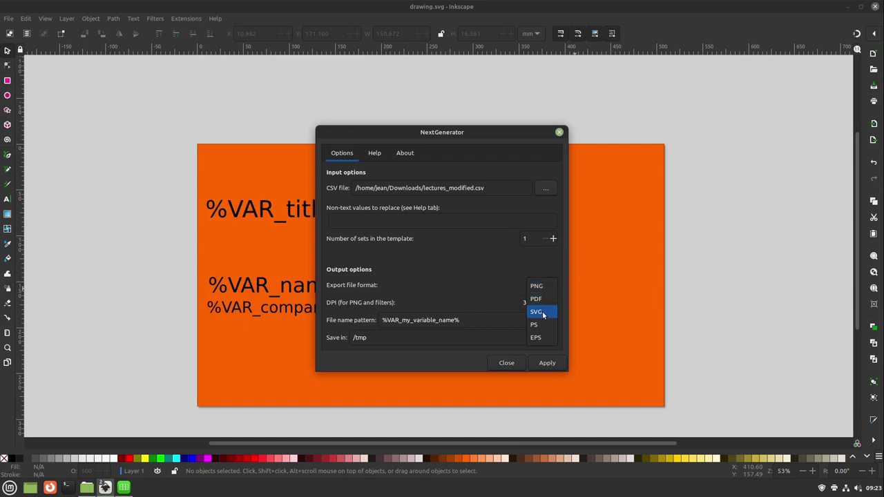
pyautogui.click(543, 312)
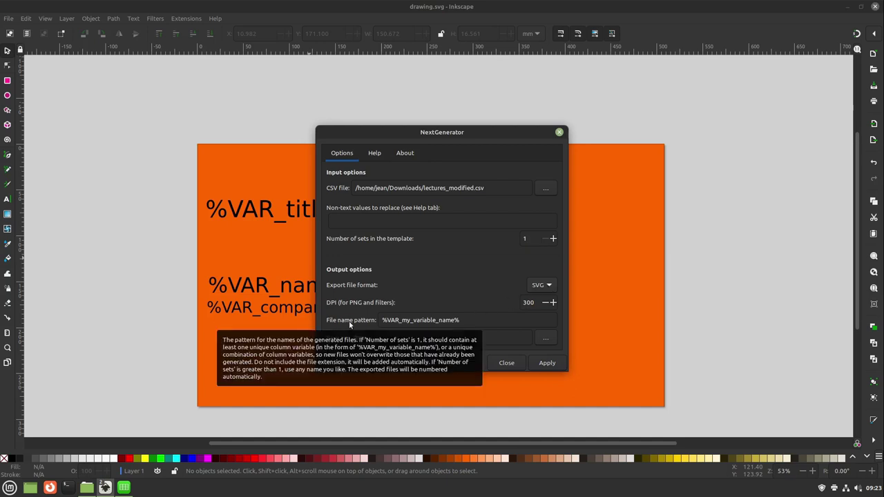
# Step: Set NextGenerator's file name pattern to %VAR_title%
pyautogui.moveTo(424, 140); pyautogui.dragTo(556, 141)
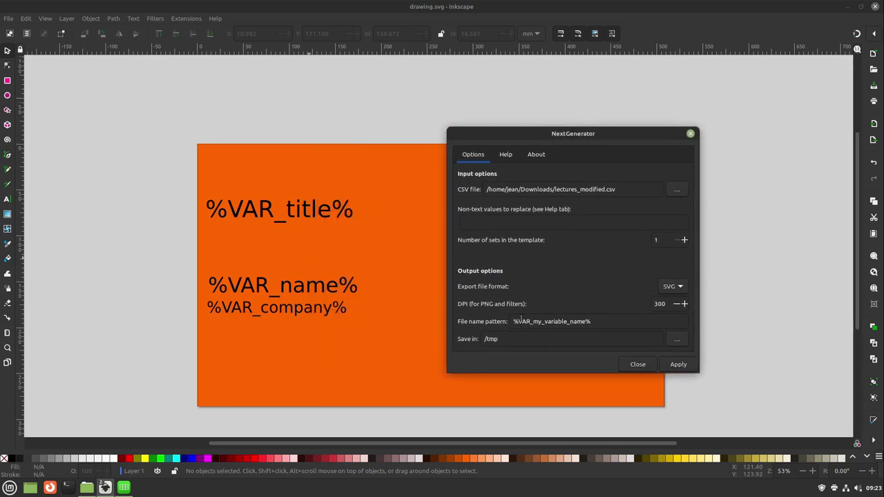
pyautogui.moveTo(586, 321); pyautogui.dragTo(533, 322)
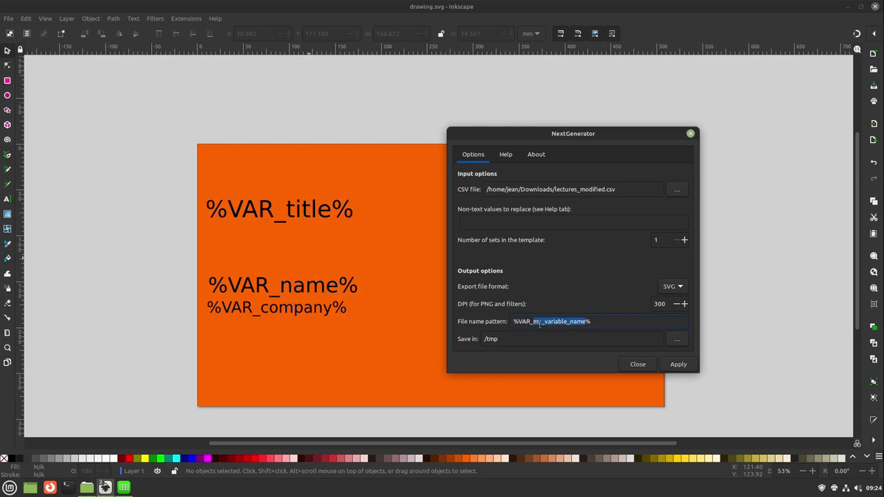
pyautogui.write('title%')
pyautogui.tripleClick(568, 323)
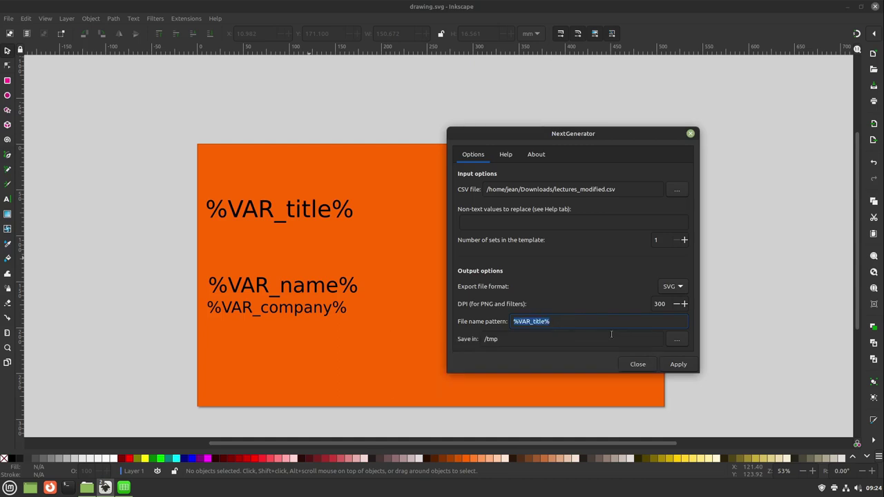
# Step: Create a Thumbnails folder inside Bilder and choose it as the output folder
pyautogui.click(676, 340)
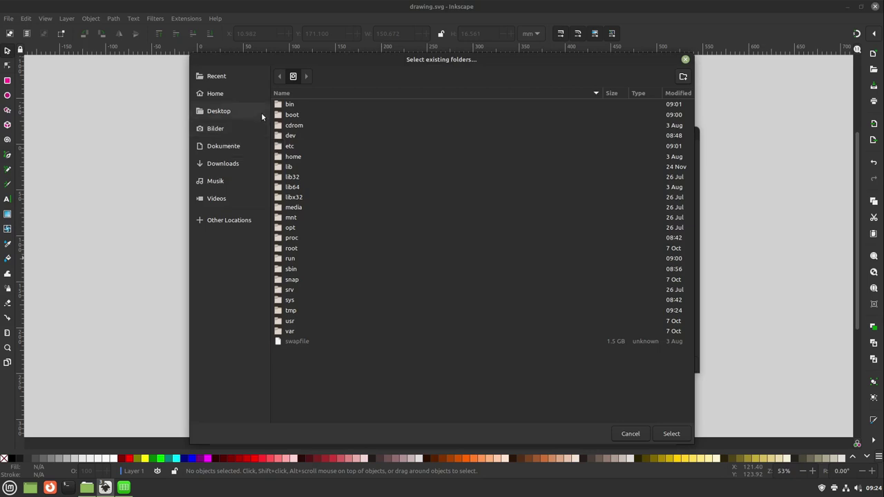
pyautogui.click(233, 129)
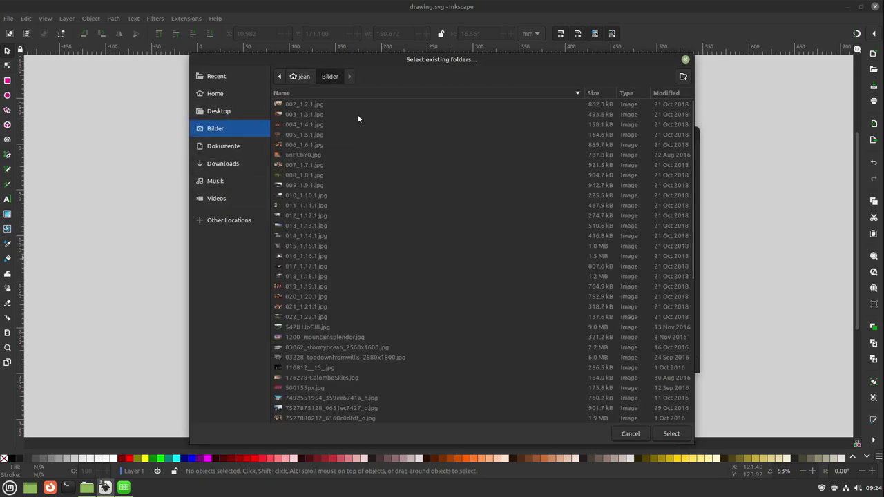
pyautogui.click(683, 76)
pyautogui.write('Thumbnails')
pyautogui.press('Return')
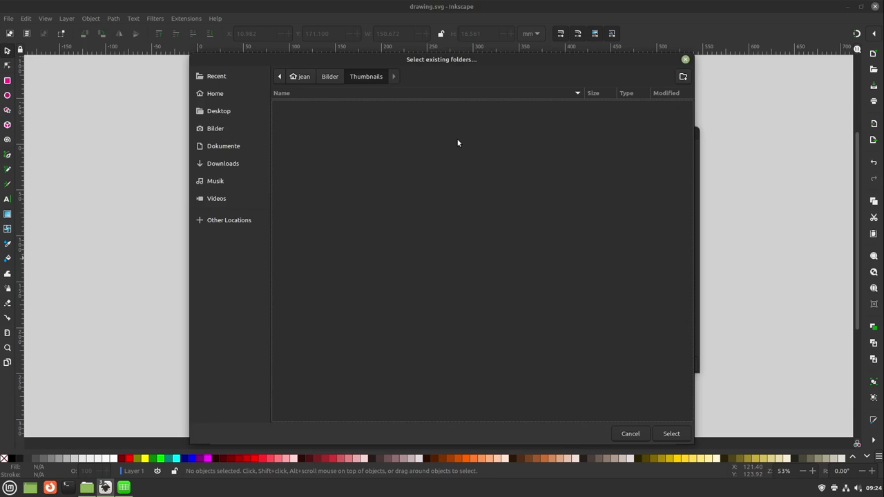
pyautogui.click(671, 434)
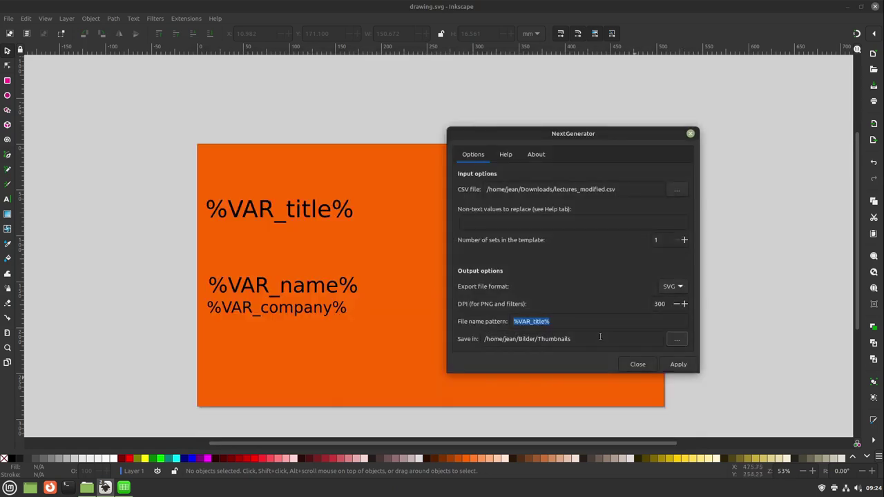
# Step: Generate a card for every CSV row, then browse Nemo to Bilder > Thumbnails
pyautogui.click(676, 364)
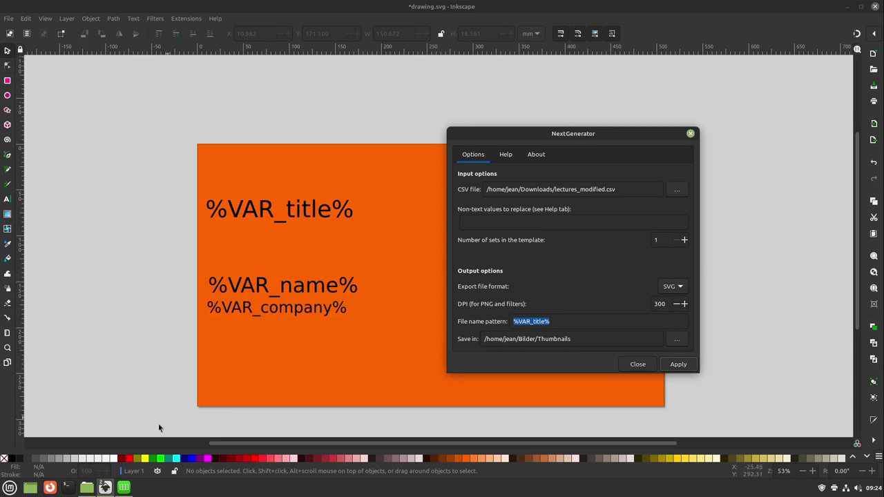
pyautogui.click(86, 488)
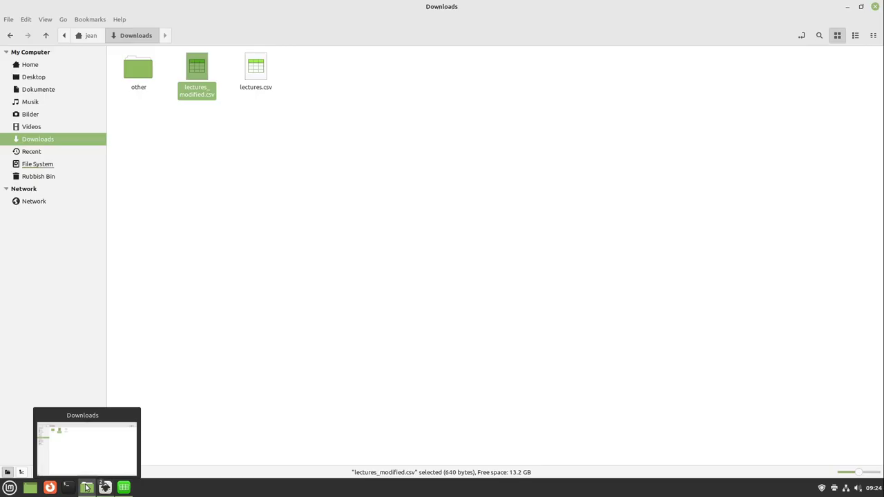
pyautogui.click(98, 38)
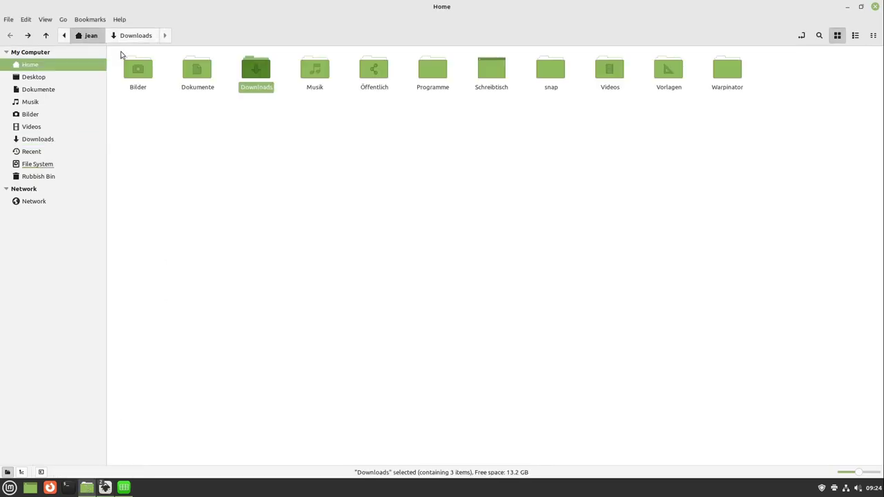
pyautogui.doubleClick(140, 76)
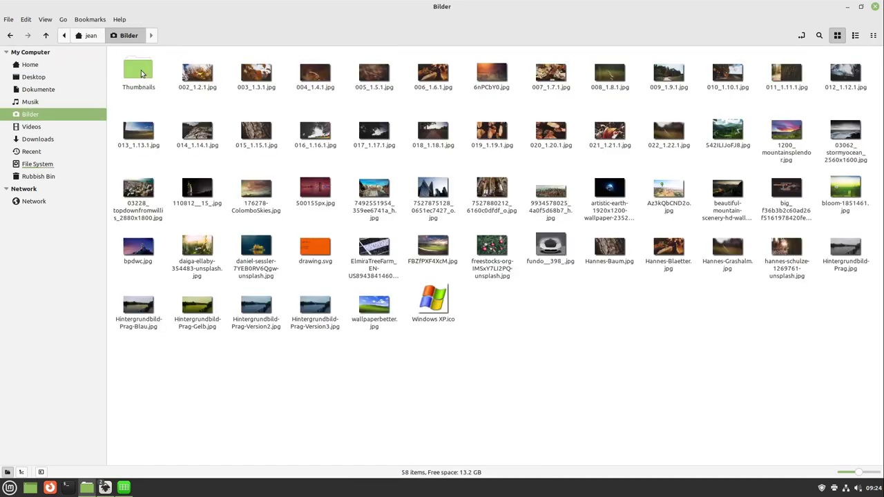
pyautogui.doubleClick(142, 79)
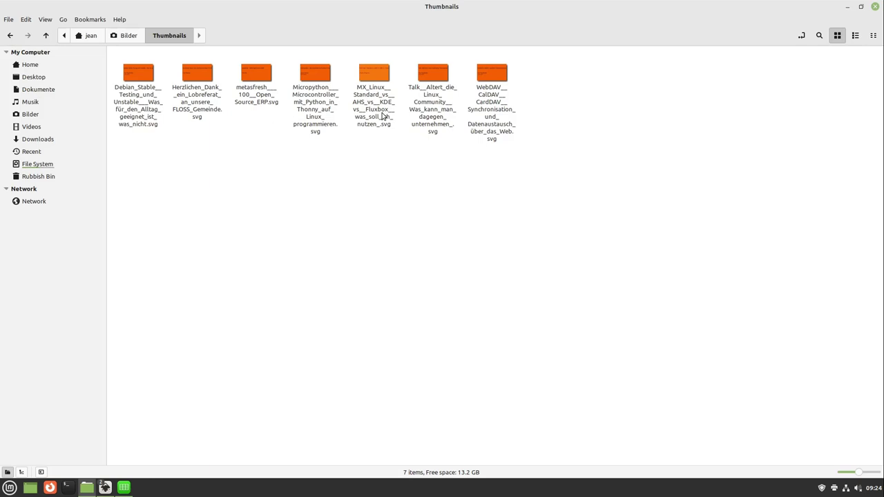
# Step: Open the 'Talk: Altert die Linux-Community' card SVG in Inkscape
pyautogui.click(427, 111)
pyautogui.rightClick(424, 98)
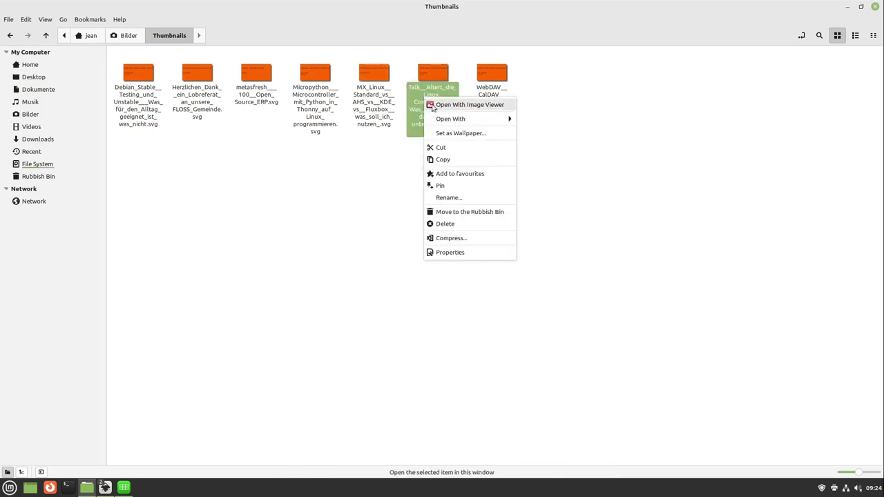
pyautogui.moveTo(449, 118)
pyautogui.click(553, 132)
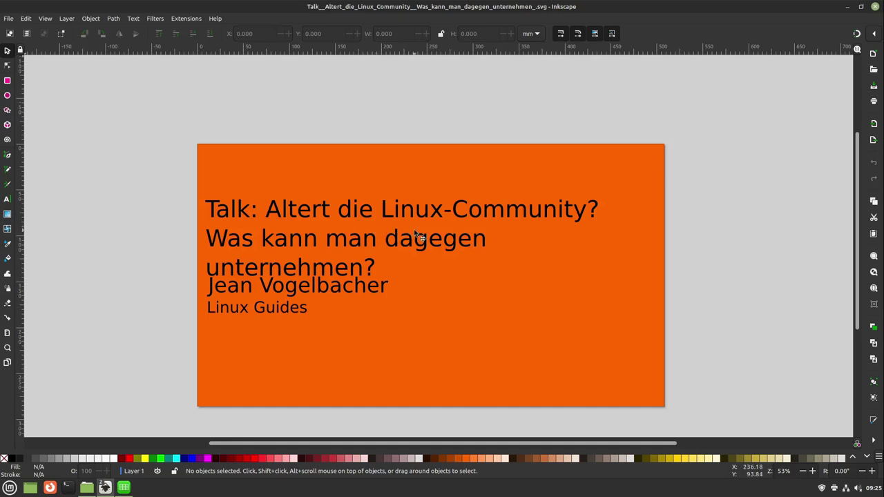
# Step: Move the title to two lines just above the speaker name, save and close the card
pyautogui.click(243, 240)
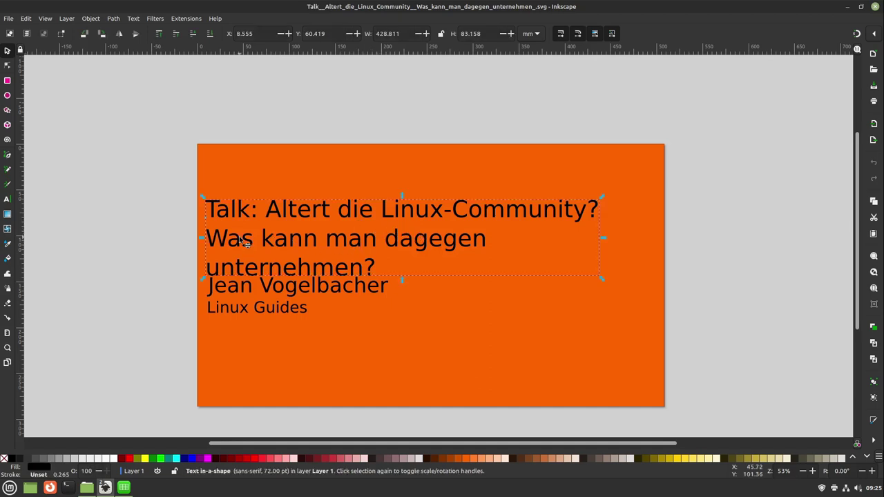
pyautogui.moveTo(243, 239); pyautogui.dragTo(218, 223)
pyautogui.click(150, 245)
pyautogui.click(191, 237)
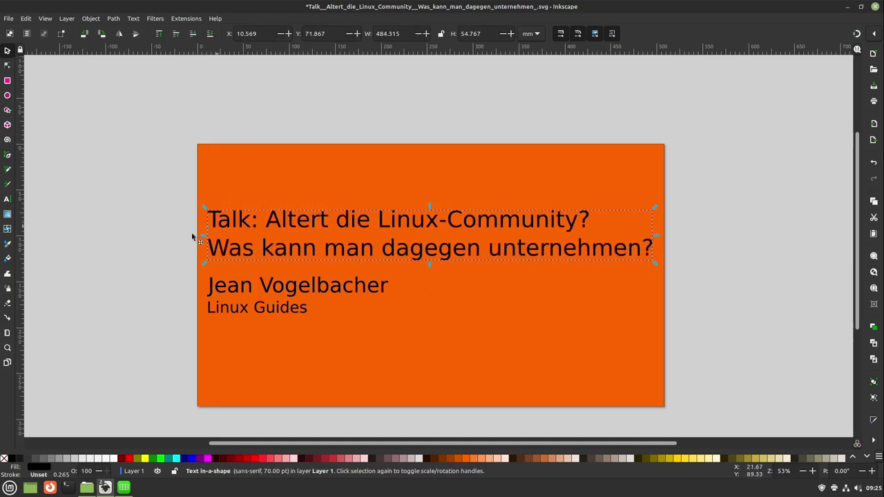
pyautogui.hotkey('ctrl', 's')
pyautogui.click(876, 9)
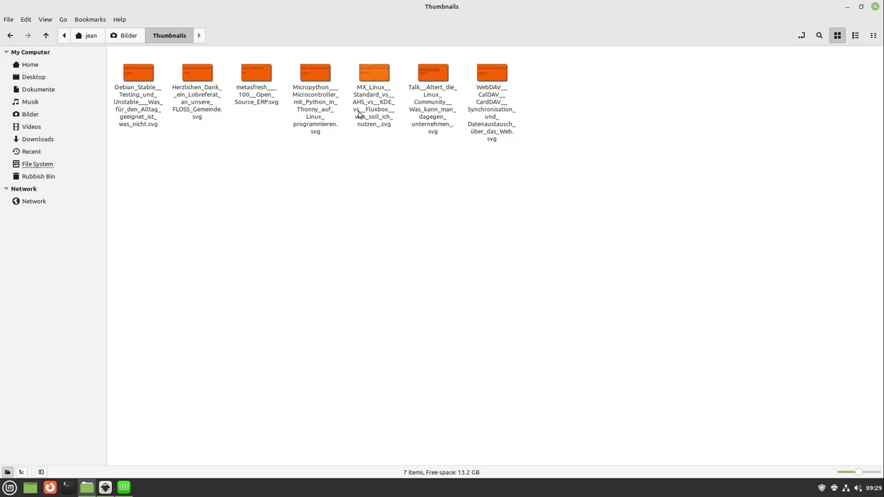
# Step: Create an empty file named process.sh in Thumbnails and open it in the text editor
pyautogui.rightClick(304, 199)
pyautogui.moveTo(347, 218)
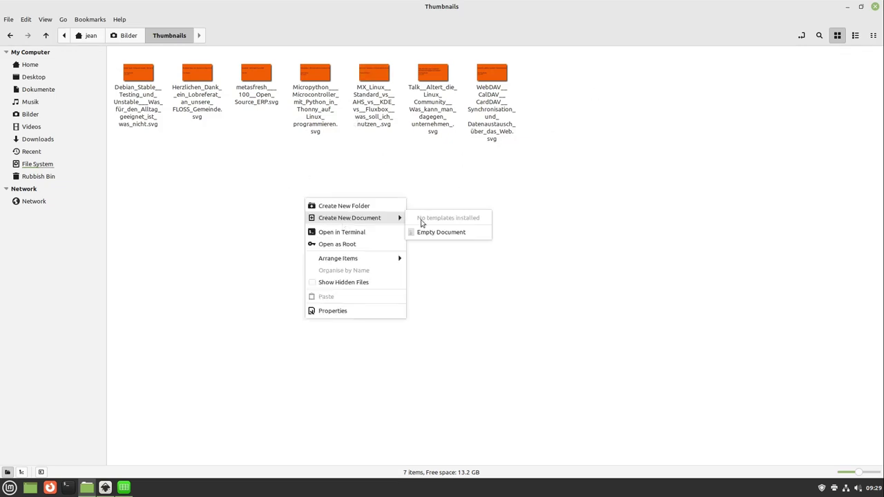
pyautogui.click(460, 238)
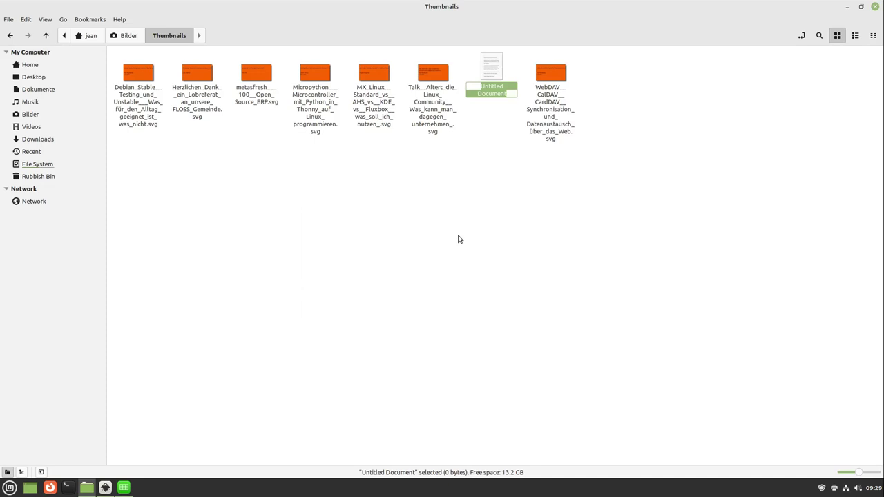
pyautogui.write('process.sh')
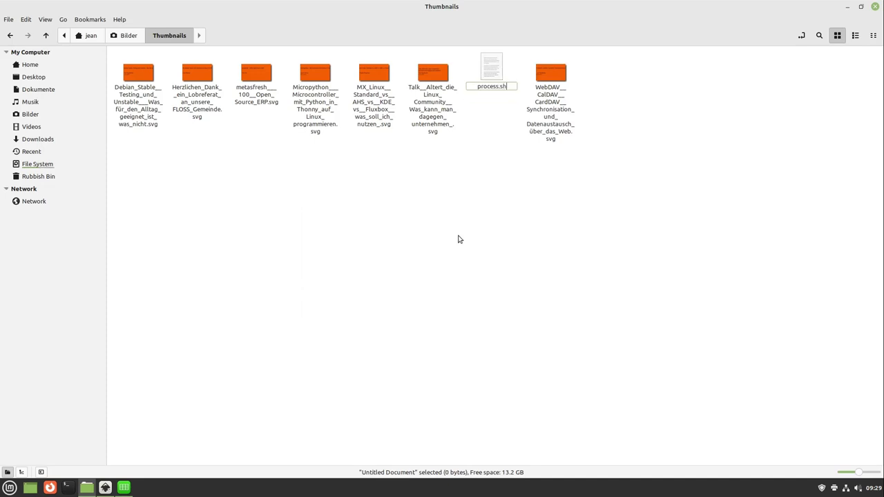
pyautogui.press('Return')
pyautogui.rightClick(430, 67)
pyautogui.click(449, 74)
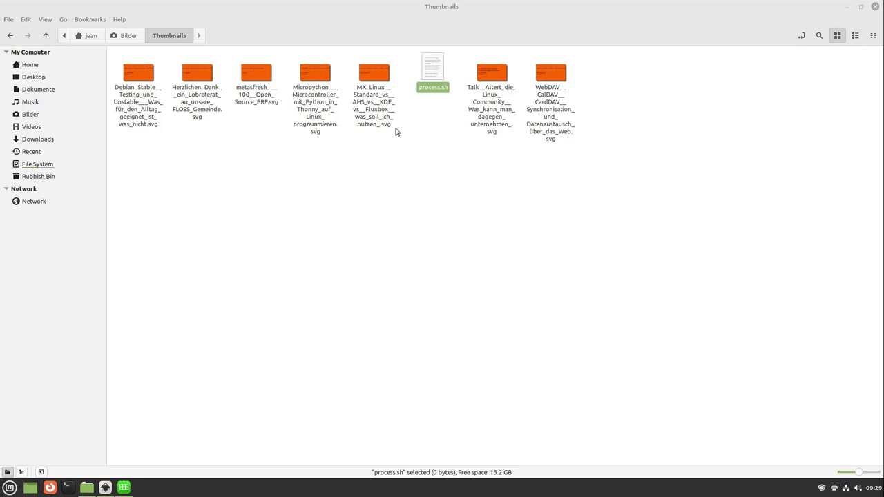
# Step: Begin the script with the #!/bin/bash shebang and a 'mkdir exported' line
pyautogui.write('#!/bin/bash')
pyautogui.press('Return')
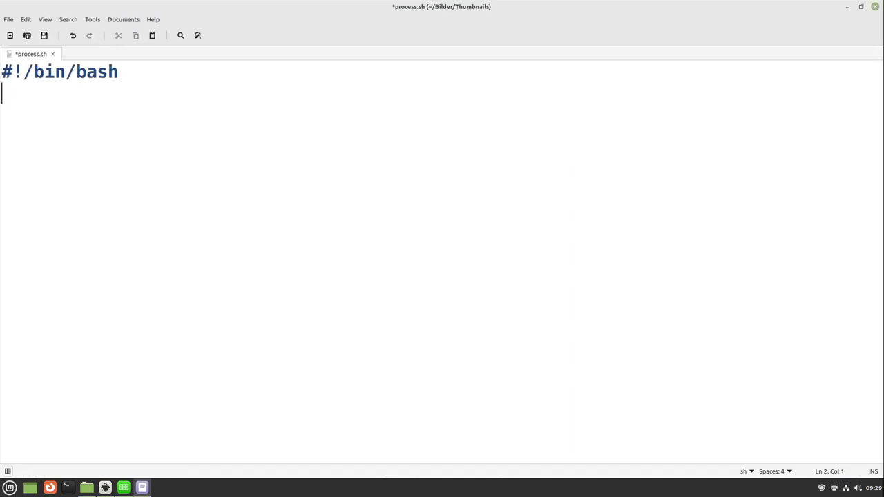
pyautogui.write('mkdir exp')
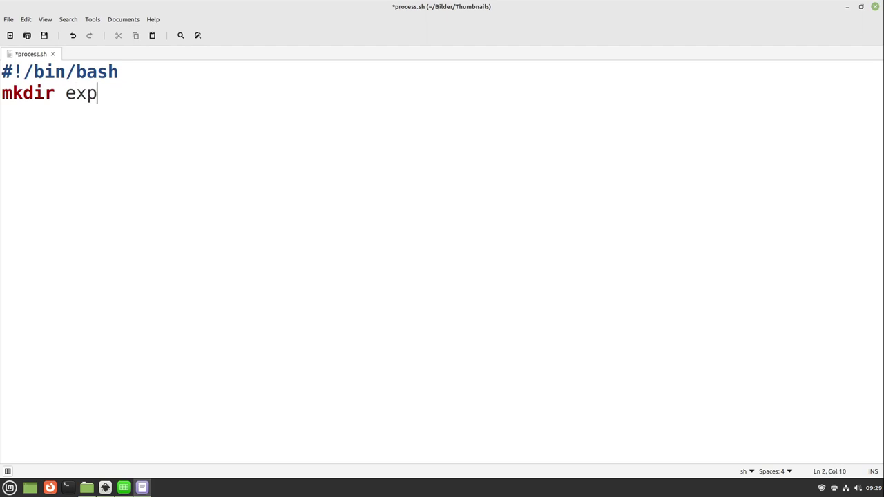
pyautogui.write('orted')
pyautogui.press('Return')
pyautogui.press('Return')
# Step: Add a loop over *.svg running inkscape --export-filename=./exported/$f.png $f, then save
pyautogui.write('for ')
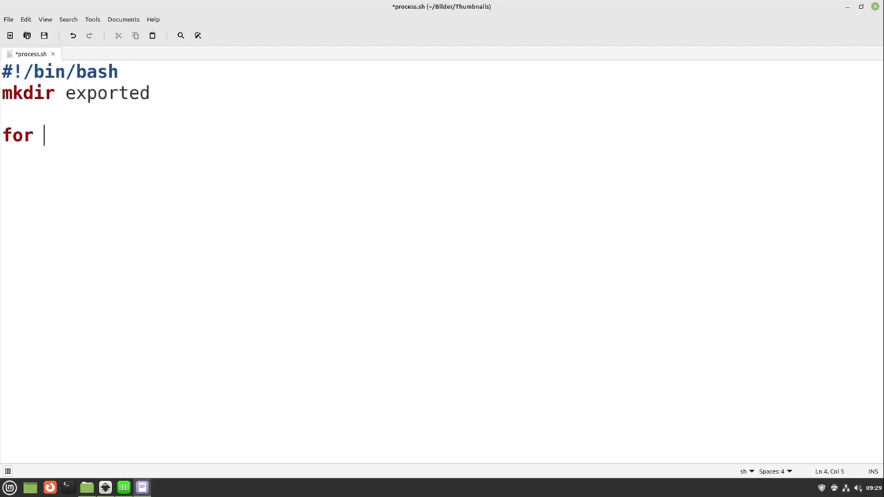
pyautogui.write('f in *.svg')
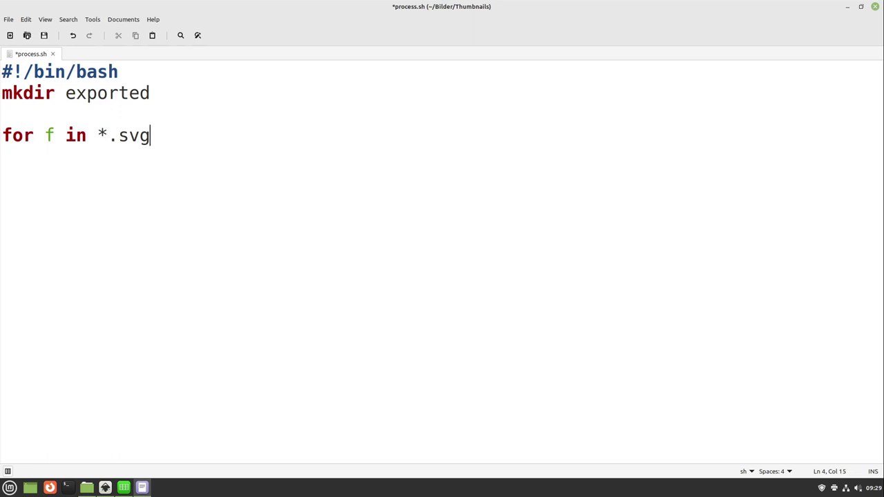
pyautogui.press('Return')
pyautogui.write('do')
pyautogui.press('Return')
pyautogui.write('in')
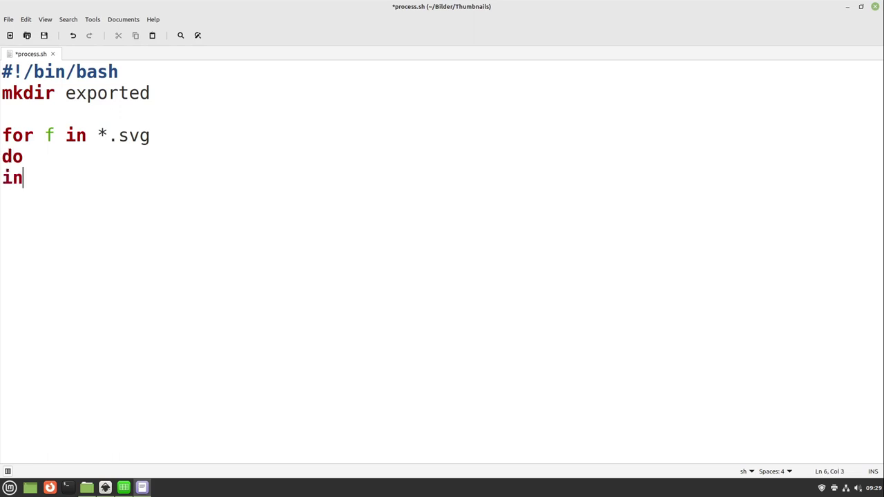
pyautogui.write('kscape --export')
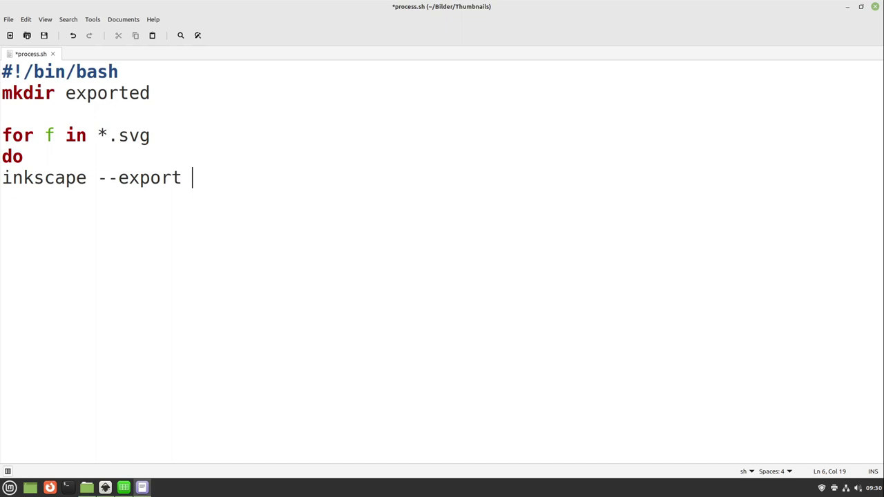
pyautogui.press('BackSpace')
pyautogui.write('-filename=')
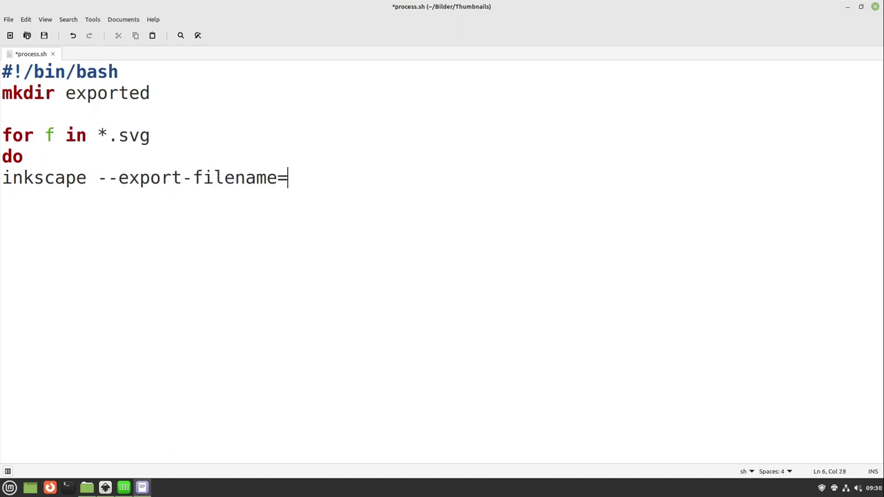
pyautogui.write('./expordet')
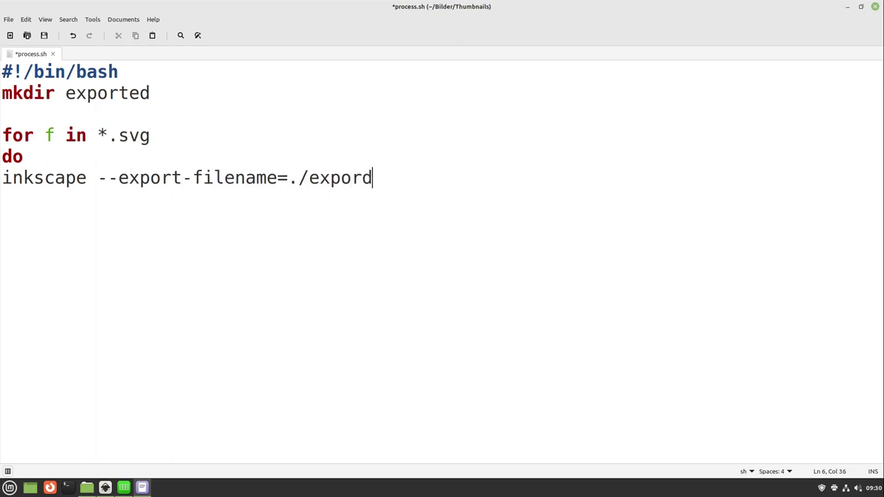
pyautogui.press('BackSpace')
pyautogui.press('BackSpace')
pyautogui.press('BackSpace')
pyautogui.write('ted/$f')
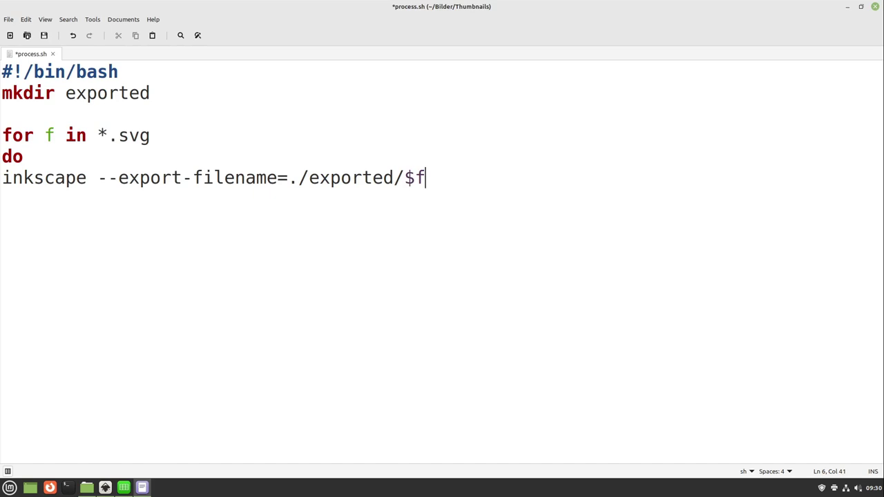
pyautogui.write('.png $f')
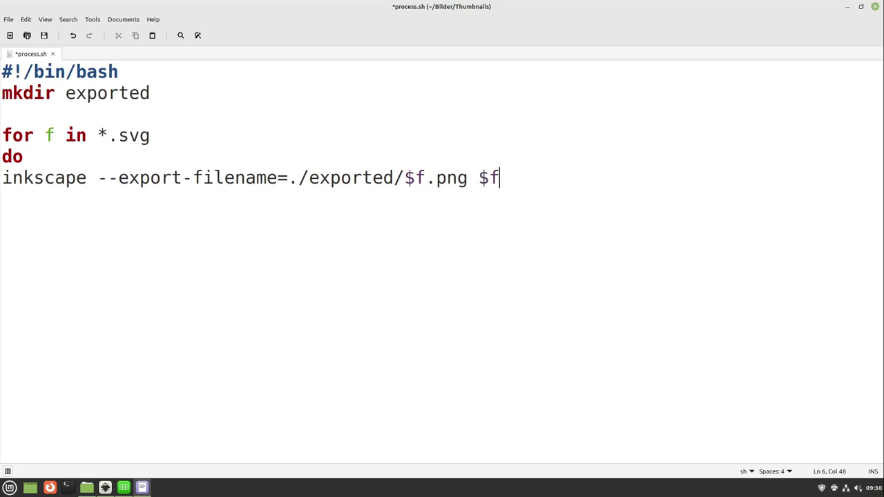
pyautogui.press('Return')
pyautogui.write('done;')
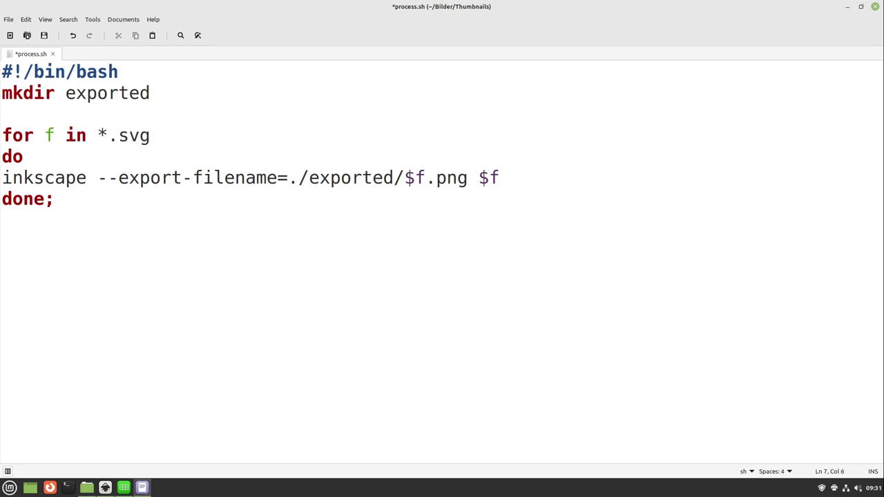
pyautogui.hotkey('ctrl', 's')
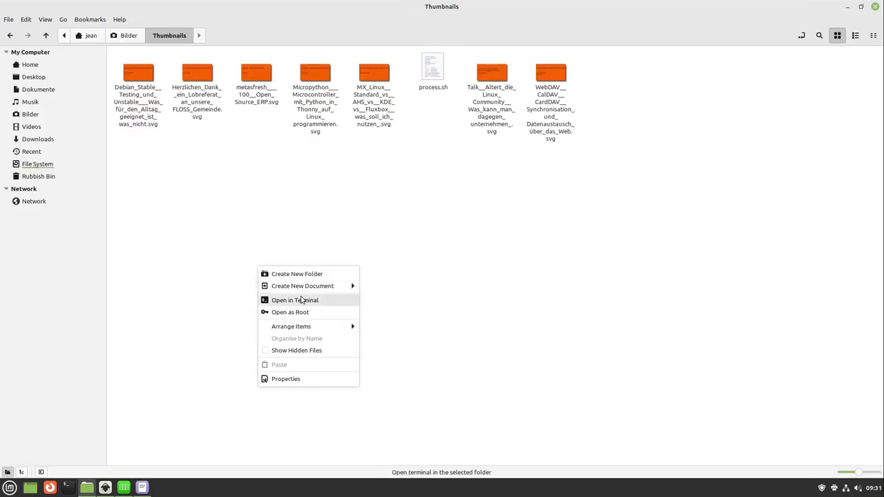
# Step: Run 'bash process.sh' from a terminal in Thumbnails, then open the new exported folder
pyautogui.click(306, 300)
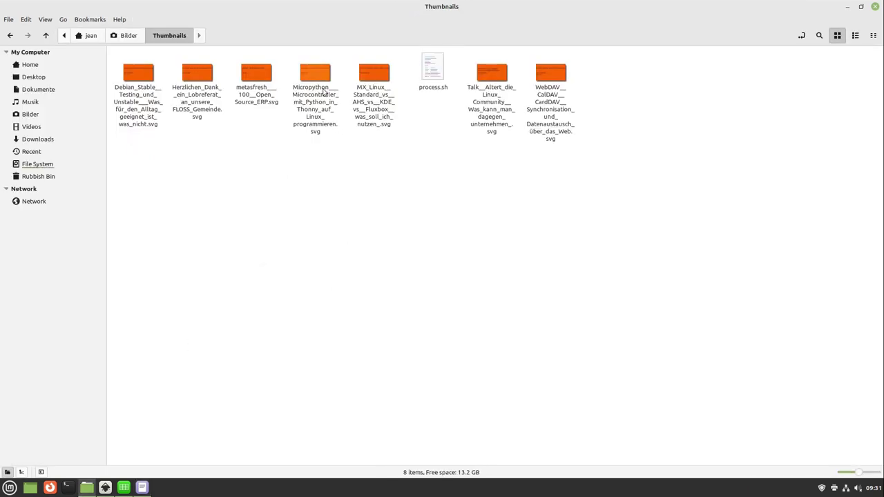
pyautogui.write('bash process.sh')
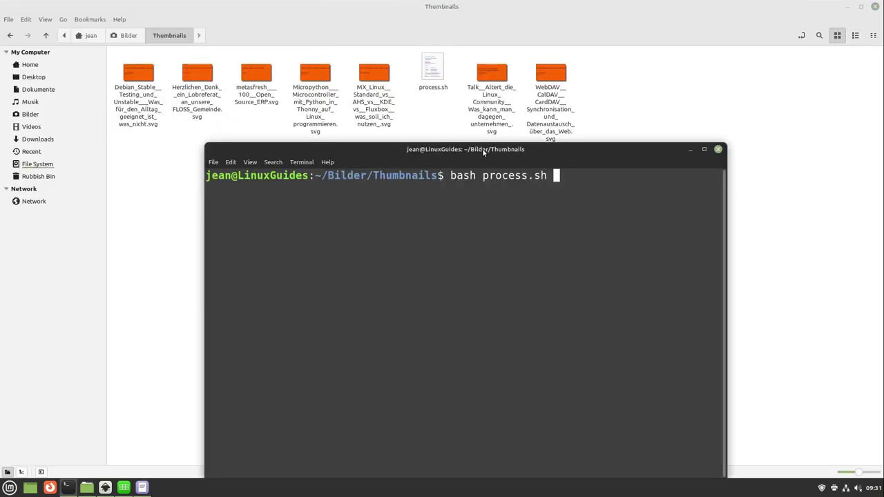
pyautogui.moveTo(483, 149); pyautogui.dragTo(427, 180)
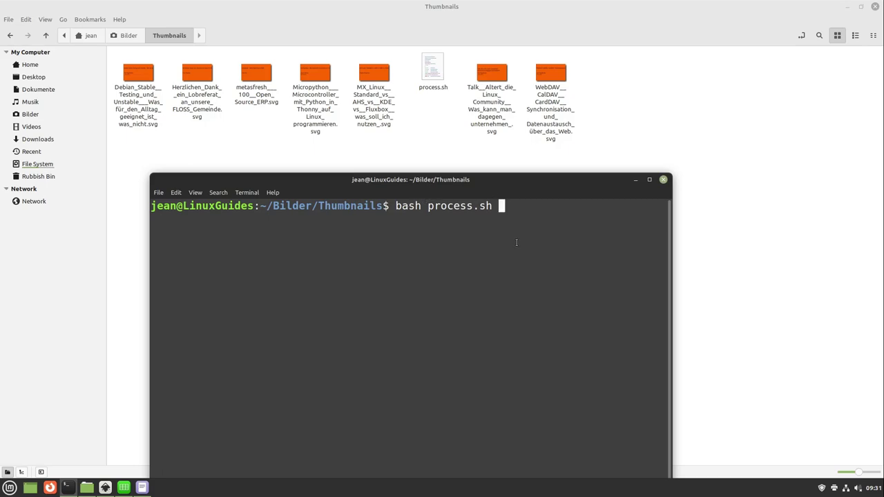
pyautogui.press('Return')
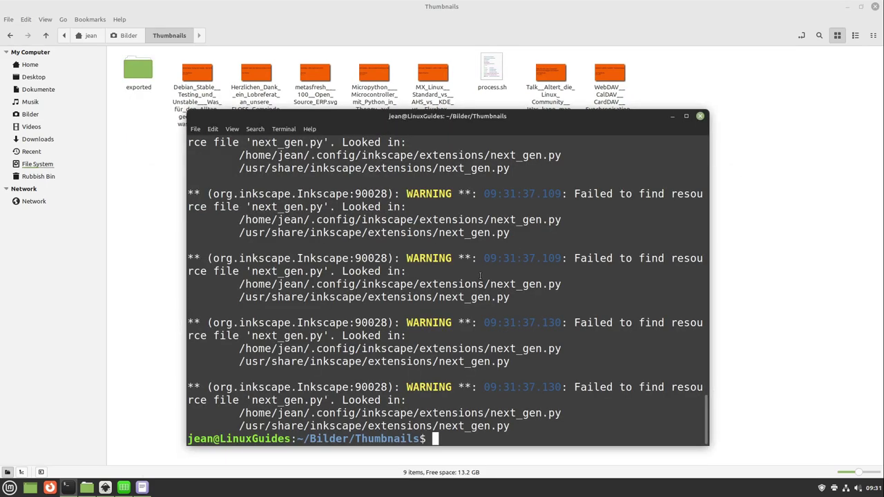
pyautogui.doubleClick(138, 69)
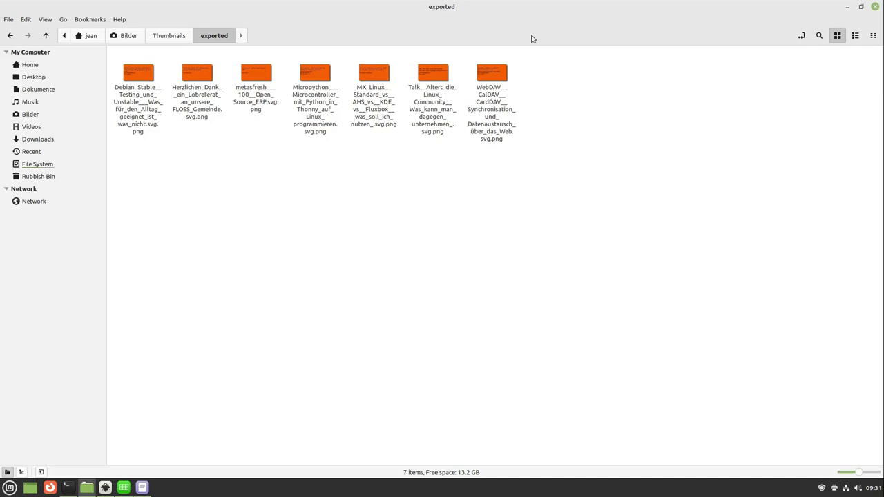
pyautogui.doubleClick(432, 72)
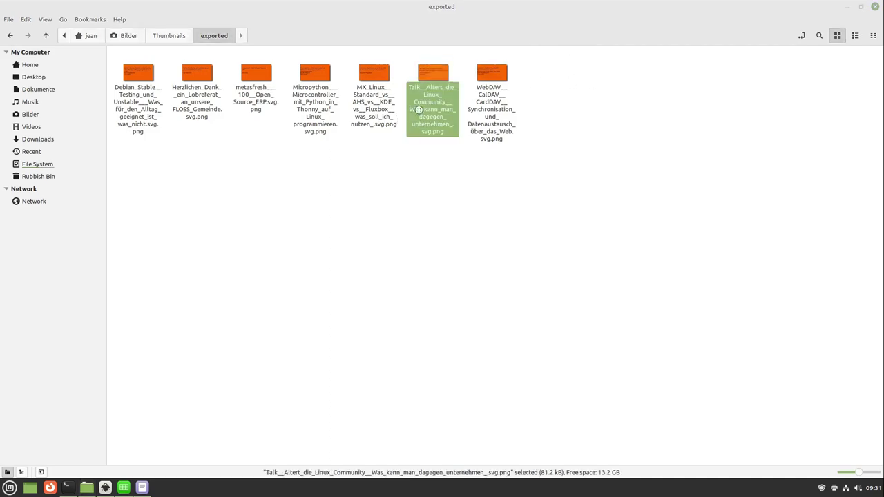
pyautogui.click(875, 6)
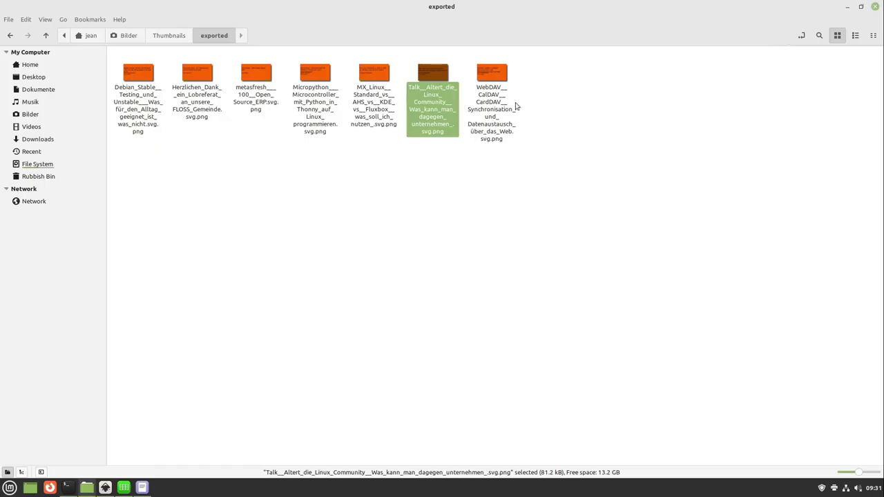